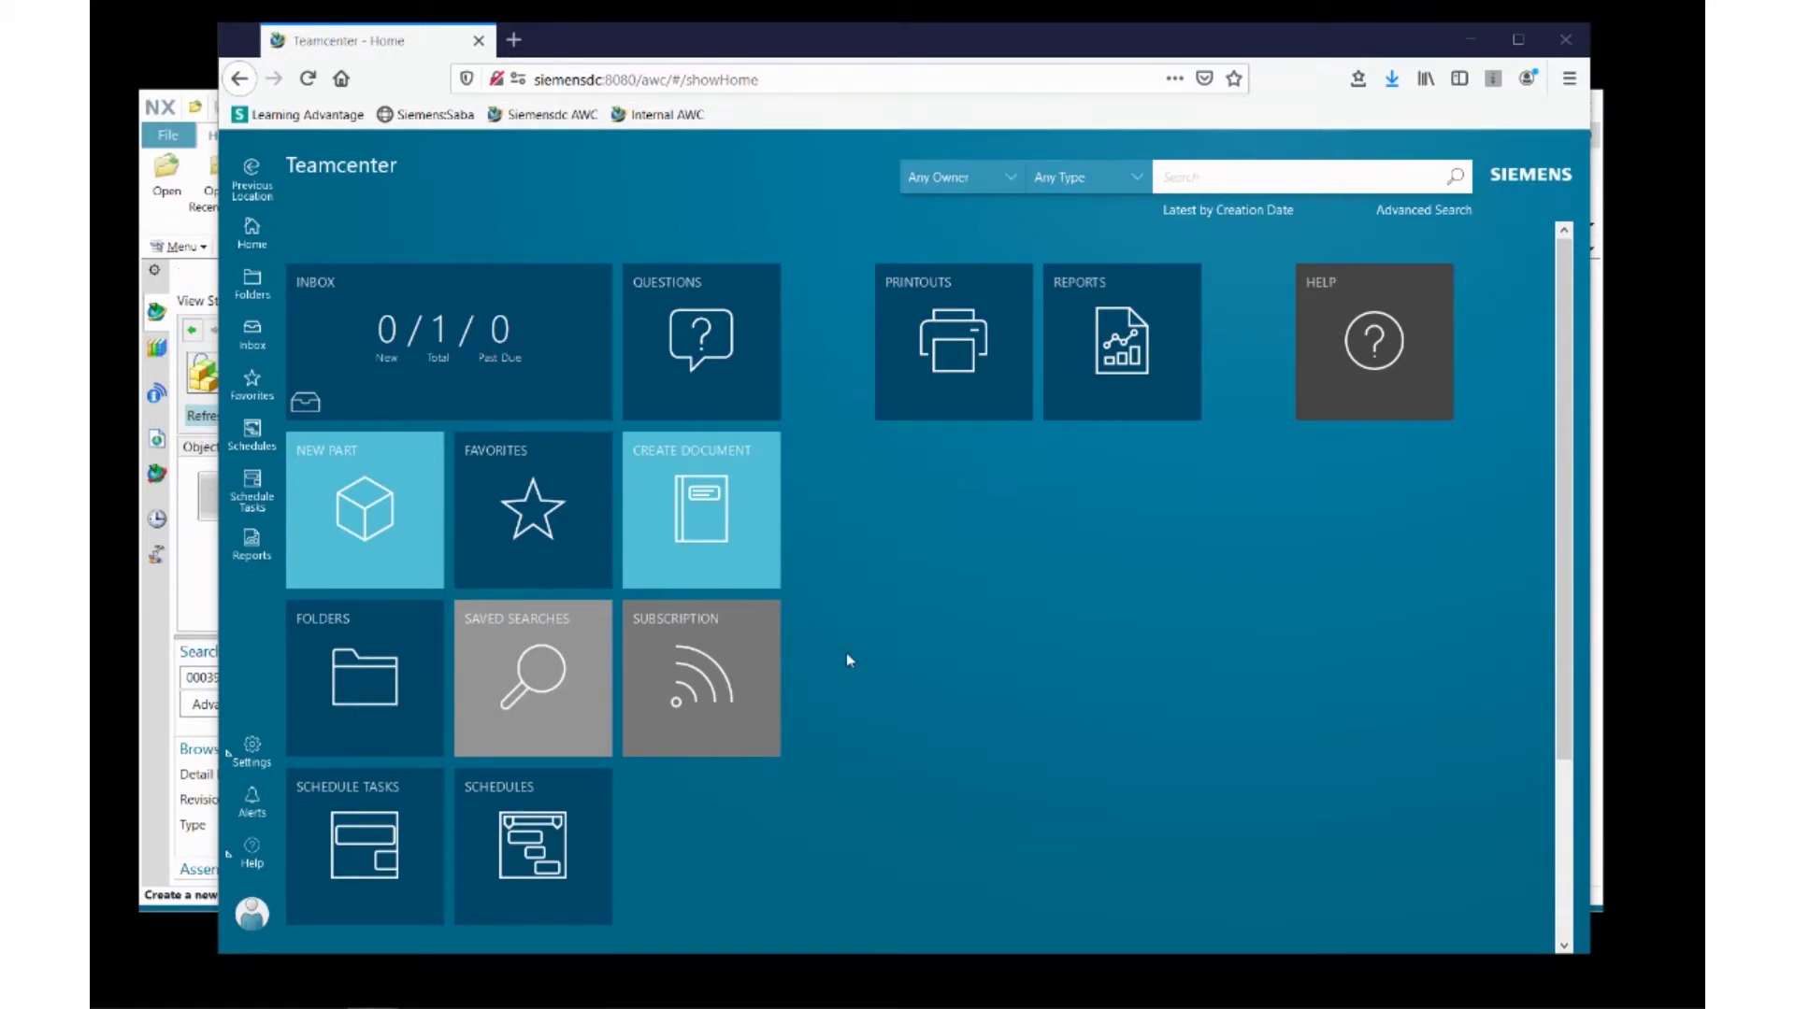
- Click into the home page search box to bring up the Recent Searches list
{"action": "left_click", "coordinate": [1208, 176]}
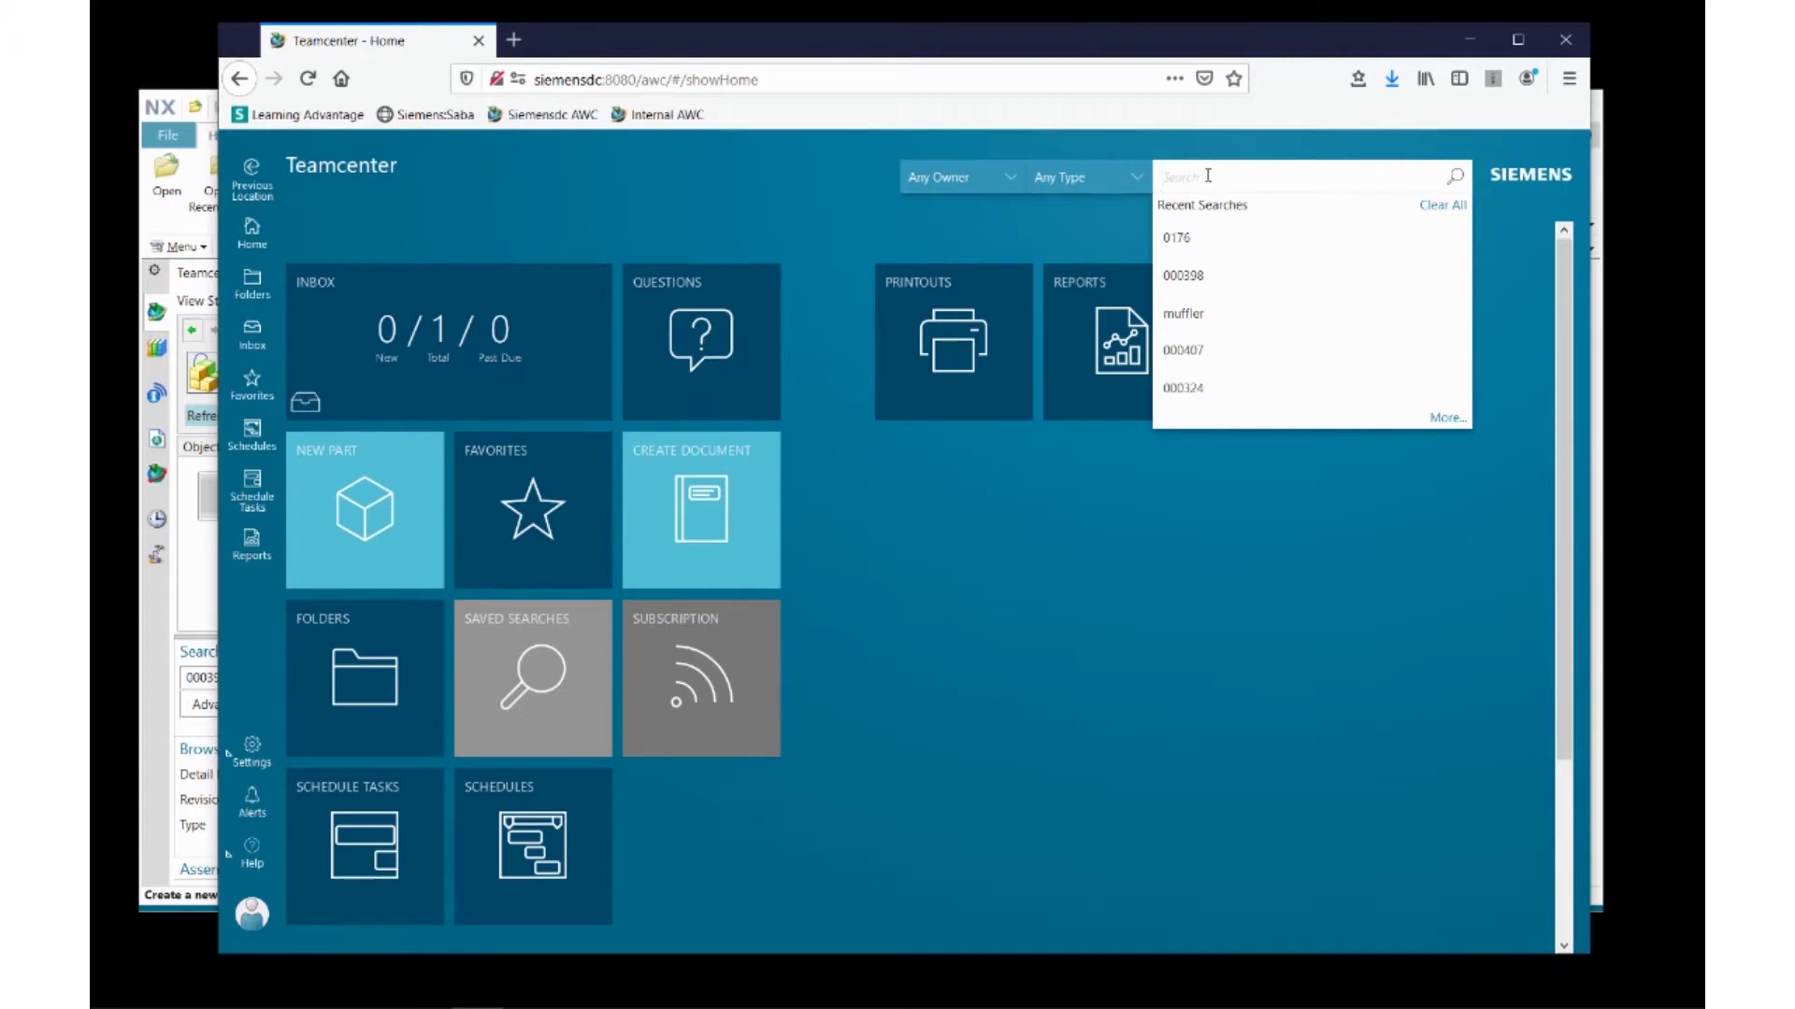
- Rerun the recent search '0176' to list its four results
{"action": "left_click", "coordinate": [1179, 240]}
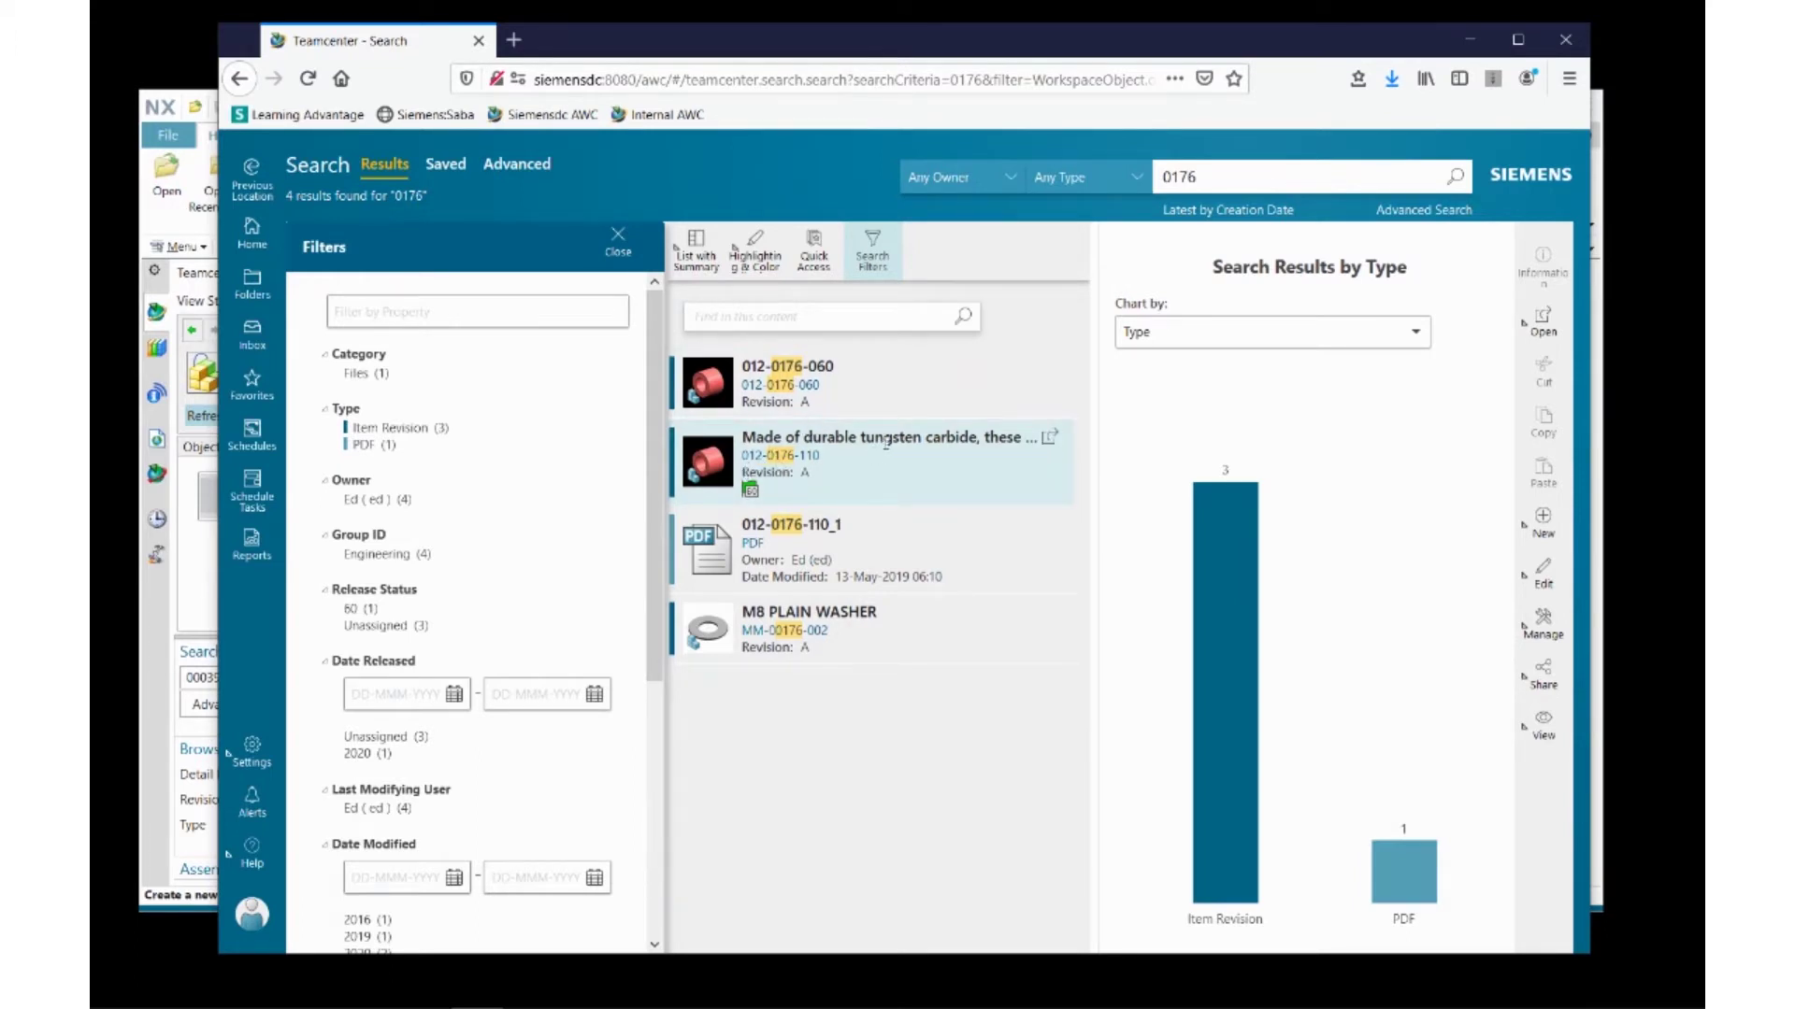
{"action": "left_click", "coordinate": [1051, 441]}
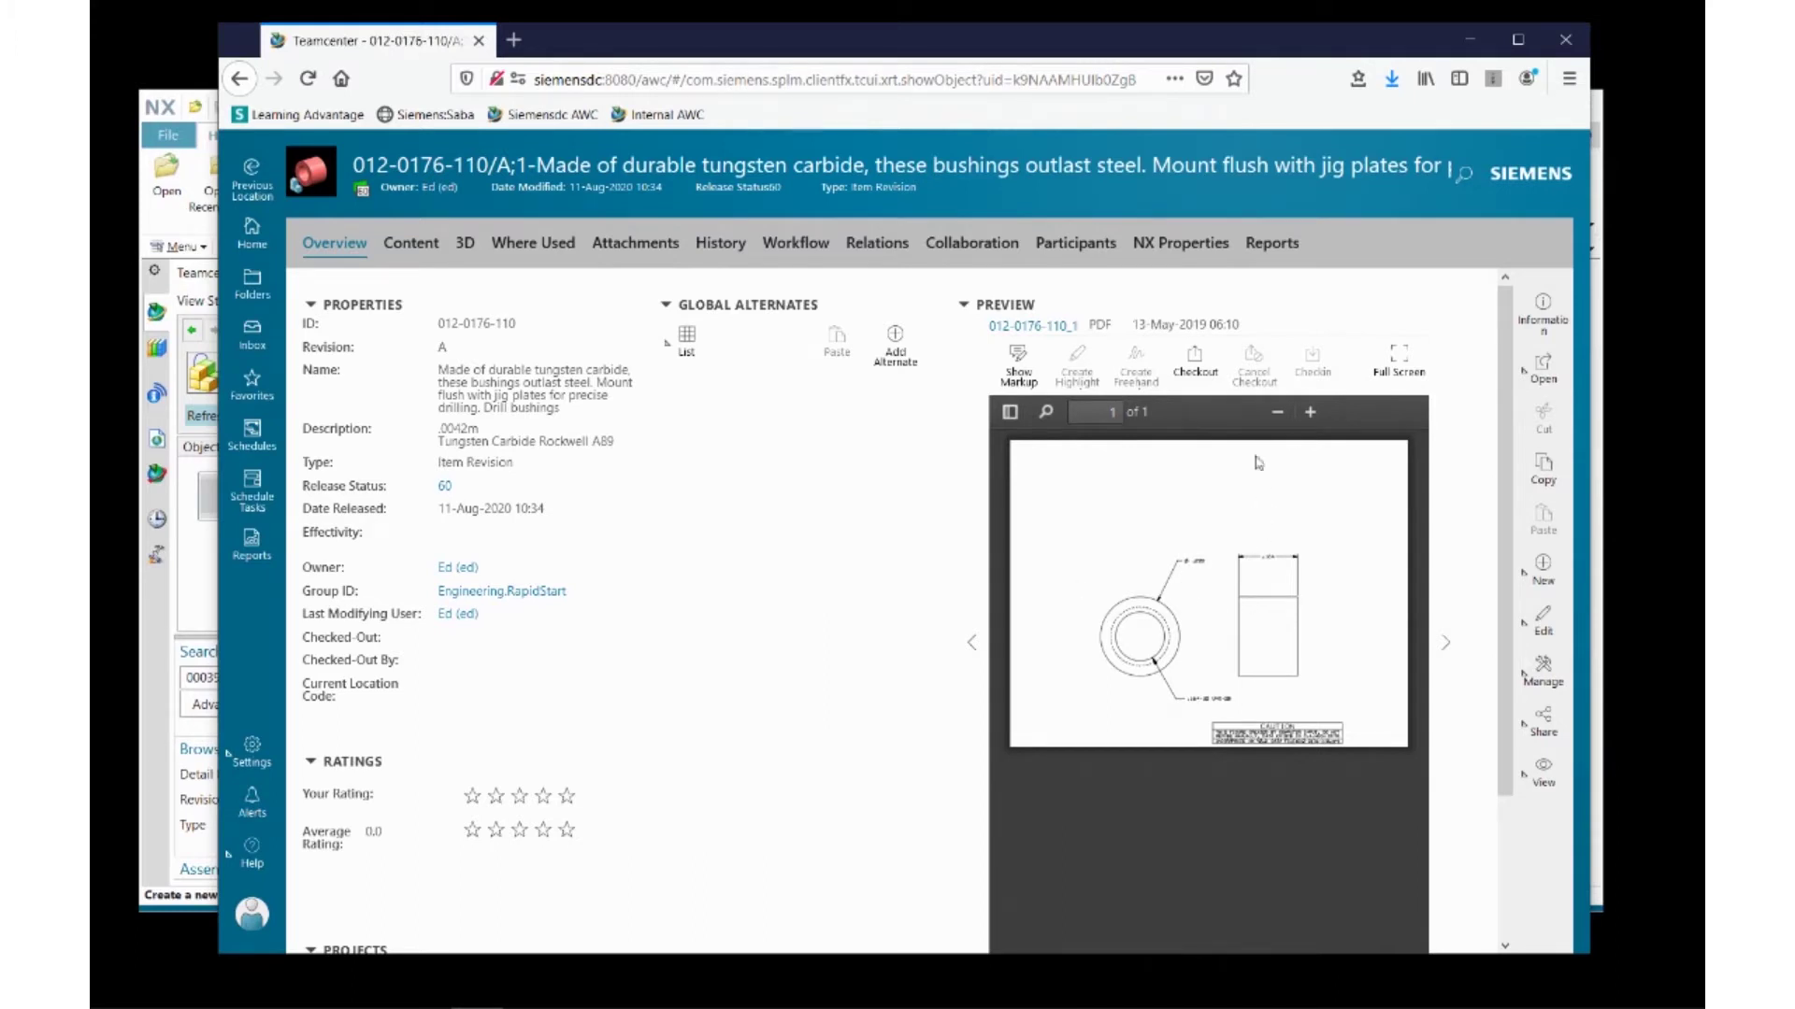
{"action": "left_click", "coordinate": [1400, 359]}
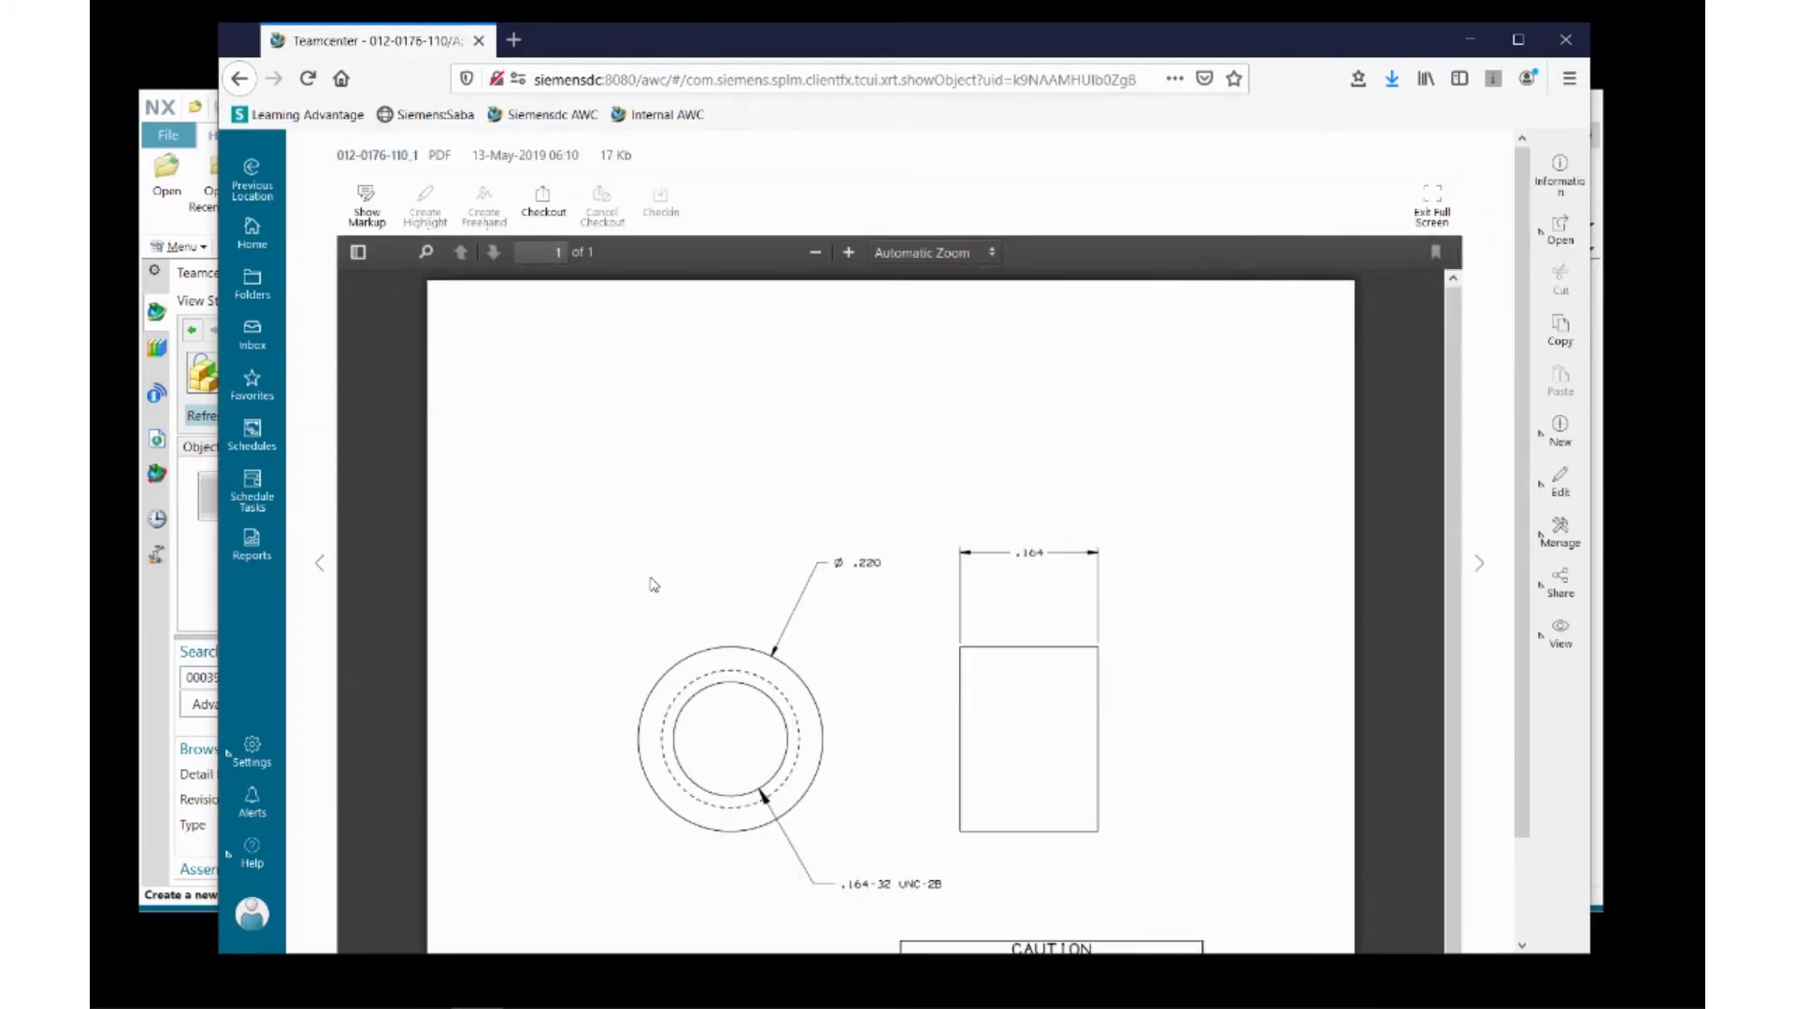
{"action": "left_click", "coordinate": [365, 198]}
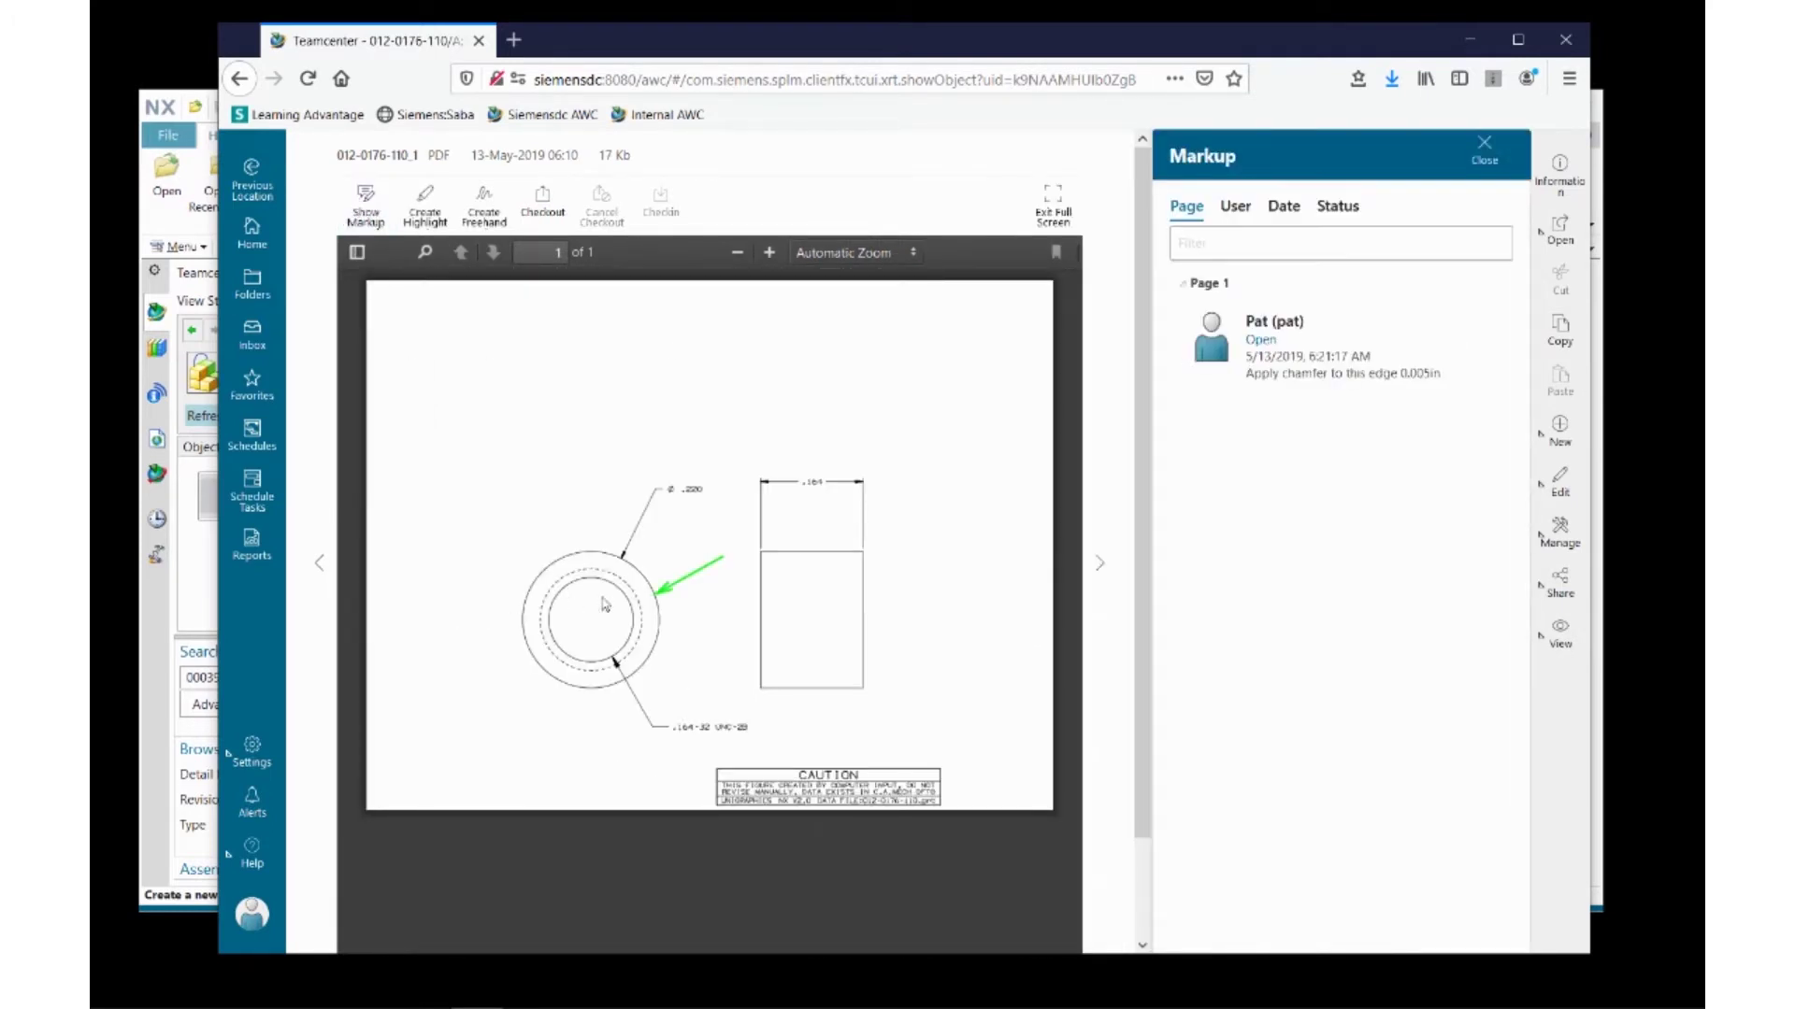
{"action": "mouse_move", "coordinate": [672, 593]}
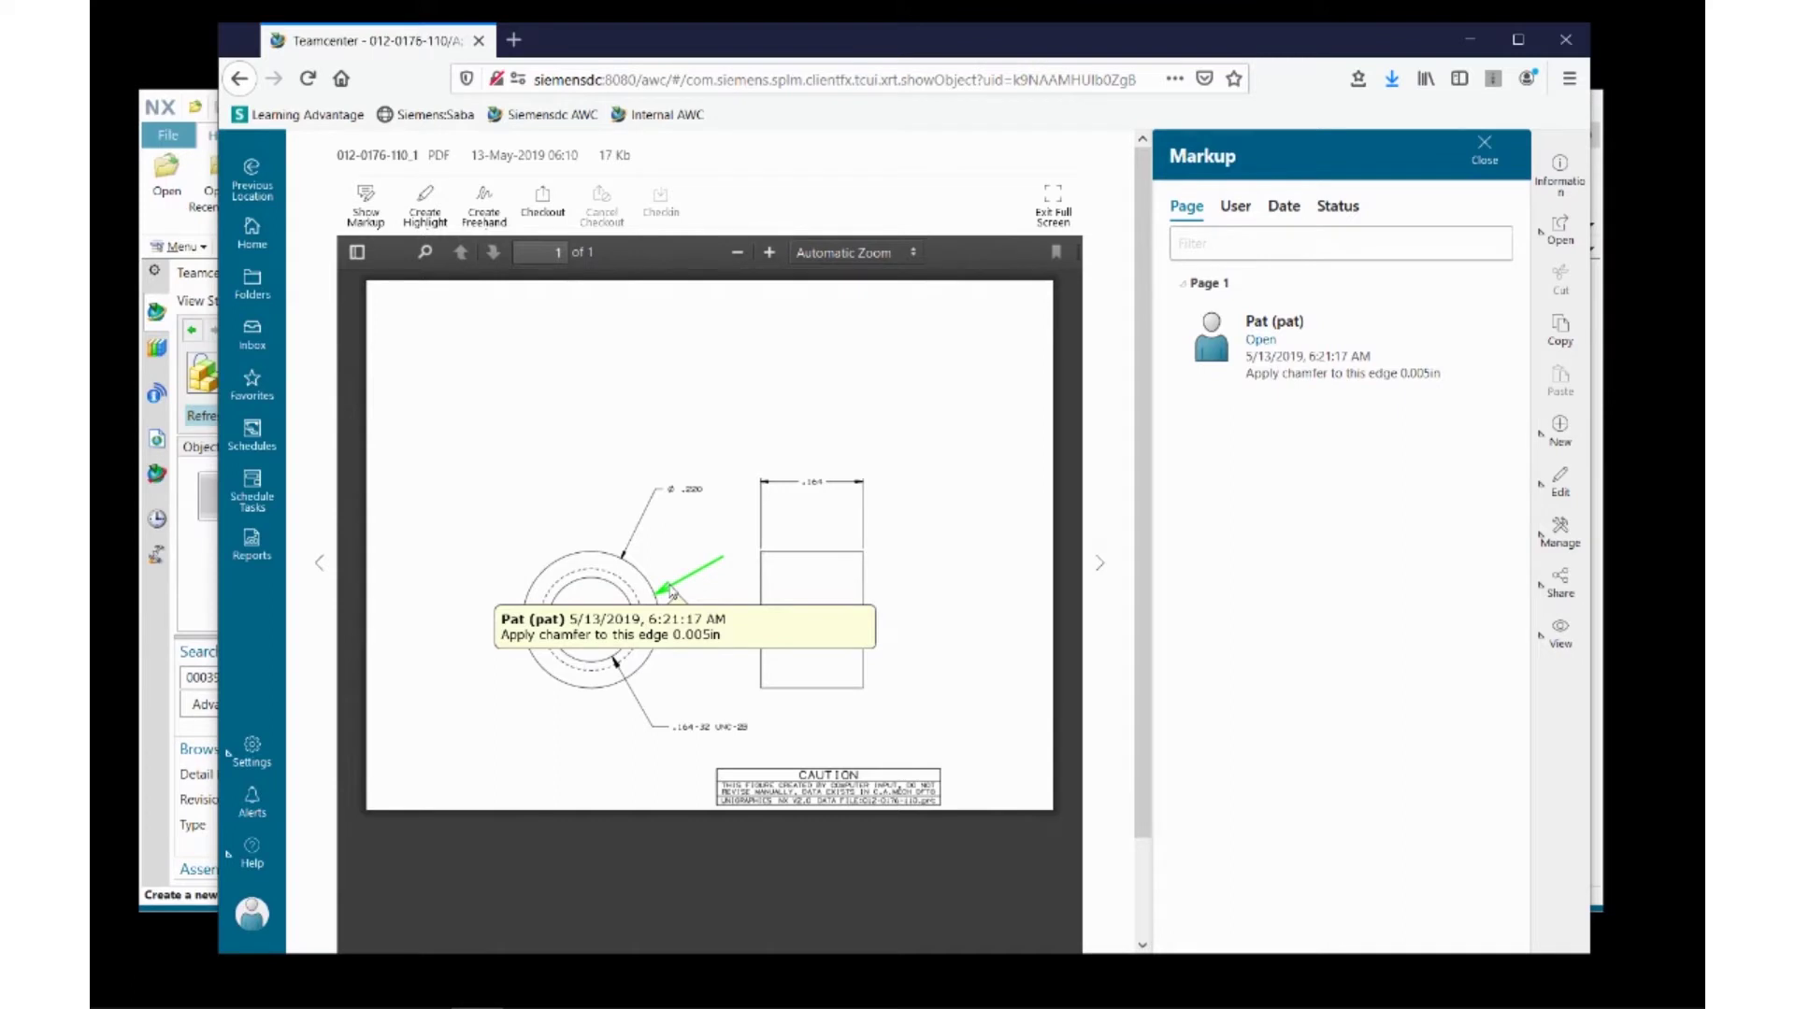
{"action": "left_click", "coordinate": [1510, 152]}
{"action": "left_click", "coordinate": [1420, 202]}
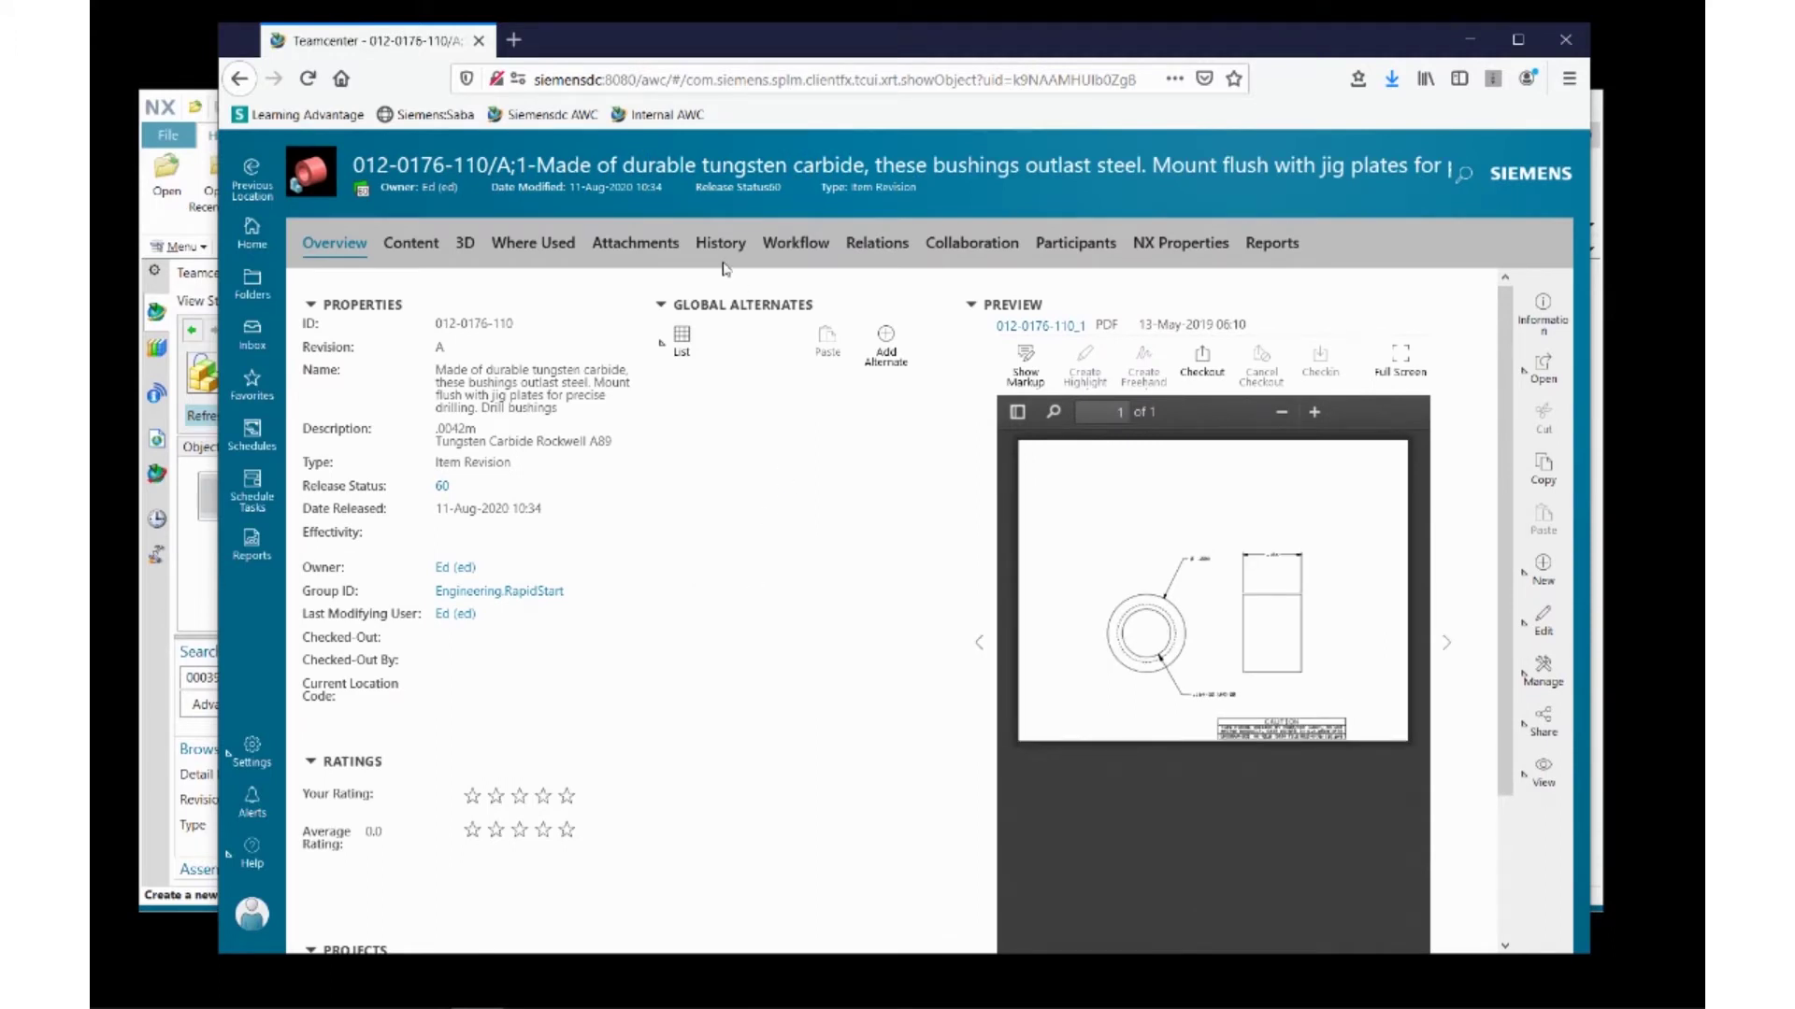
- Check the bushing's three attached files, then load its 3D view
{"action": "left_click", "coordinate": [642, 245]}
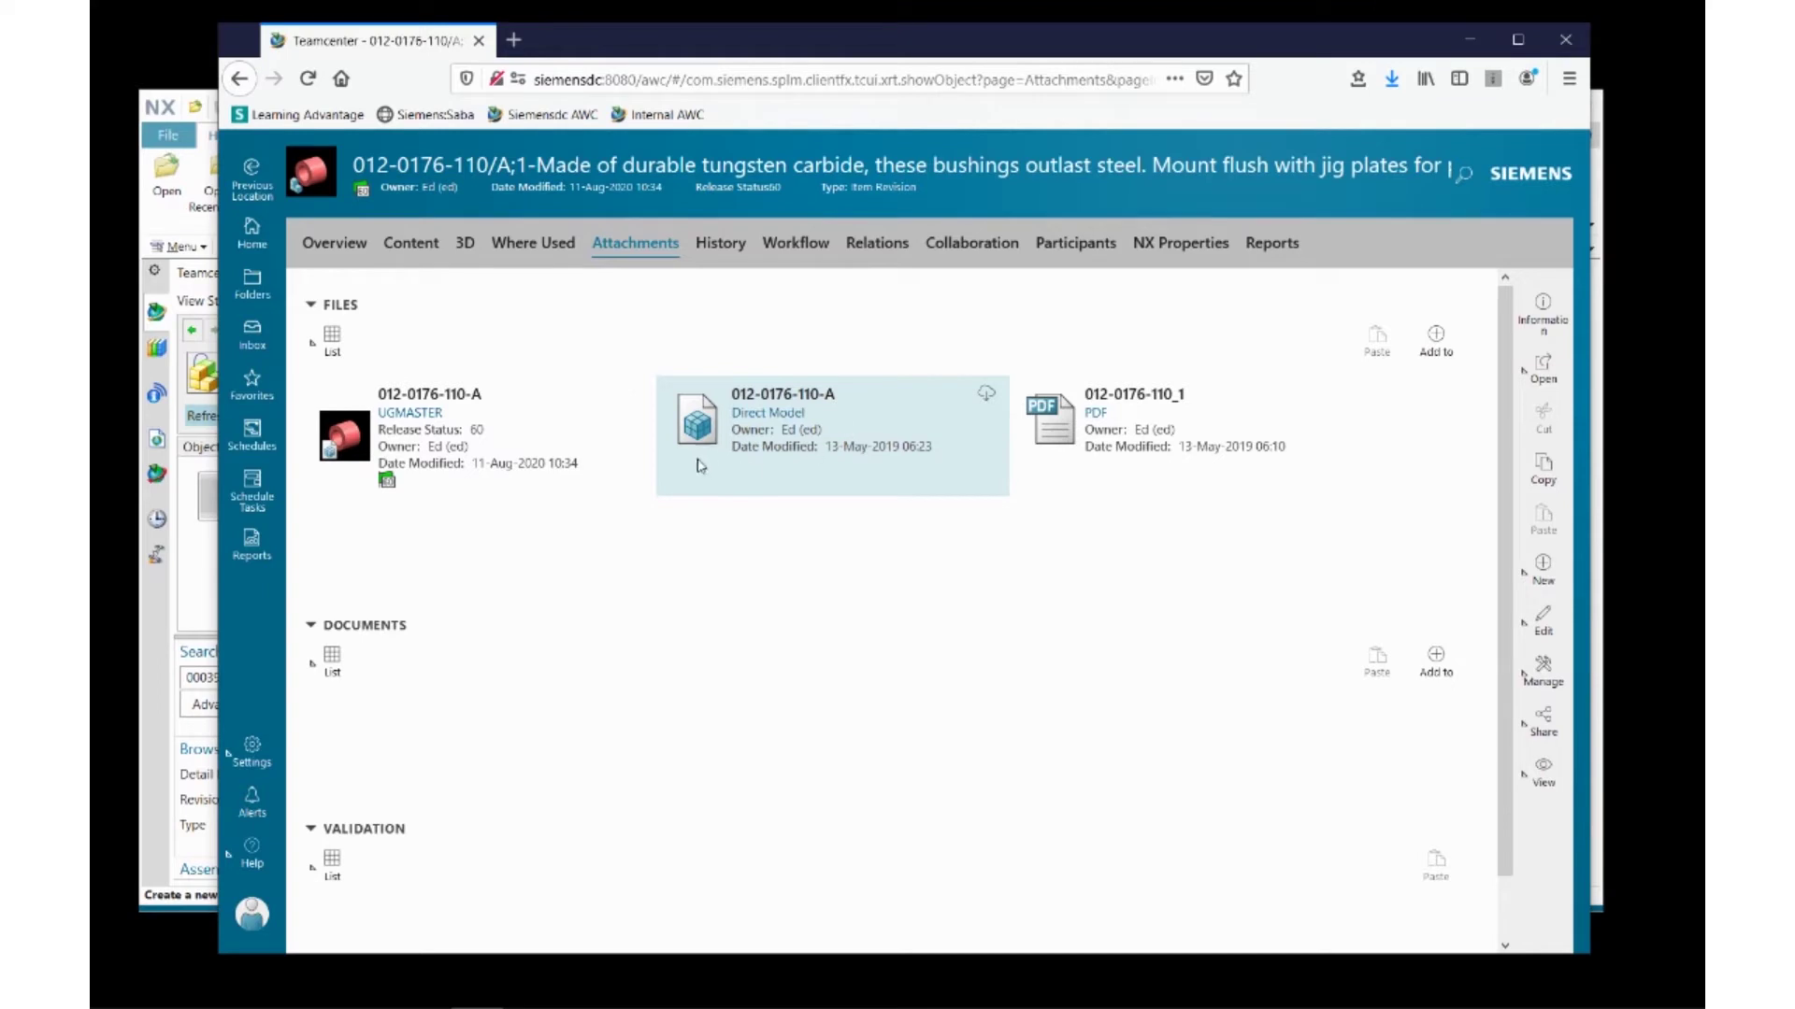
{"action": "left_click", "coordinate": [465, 245]}
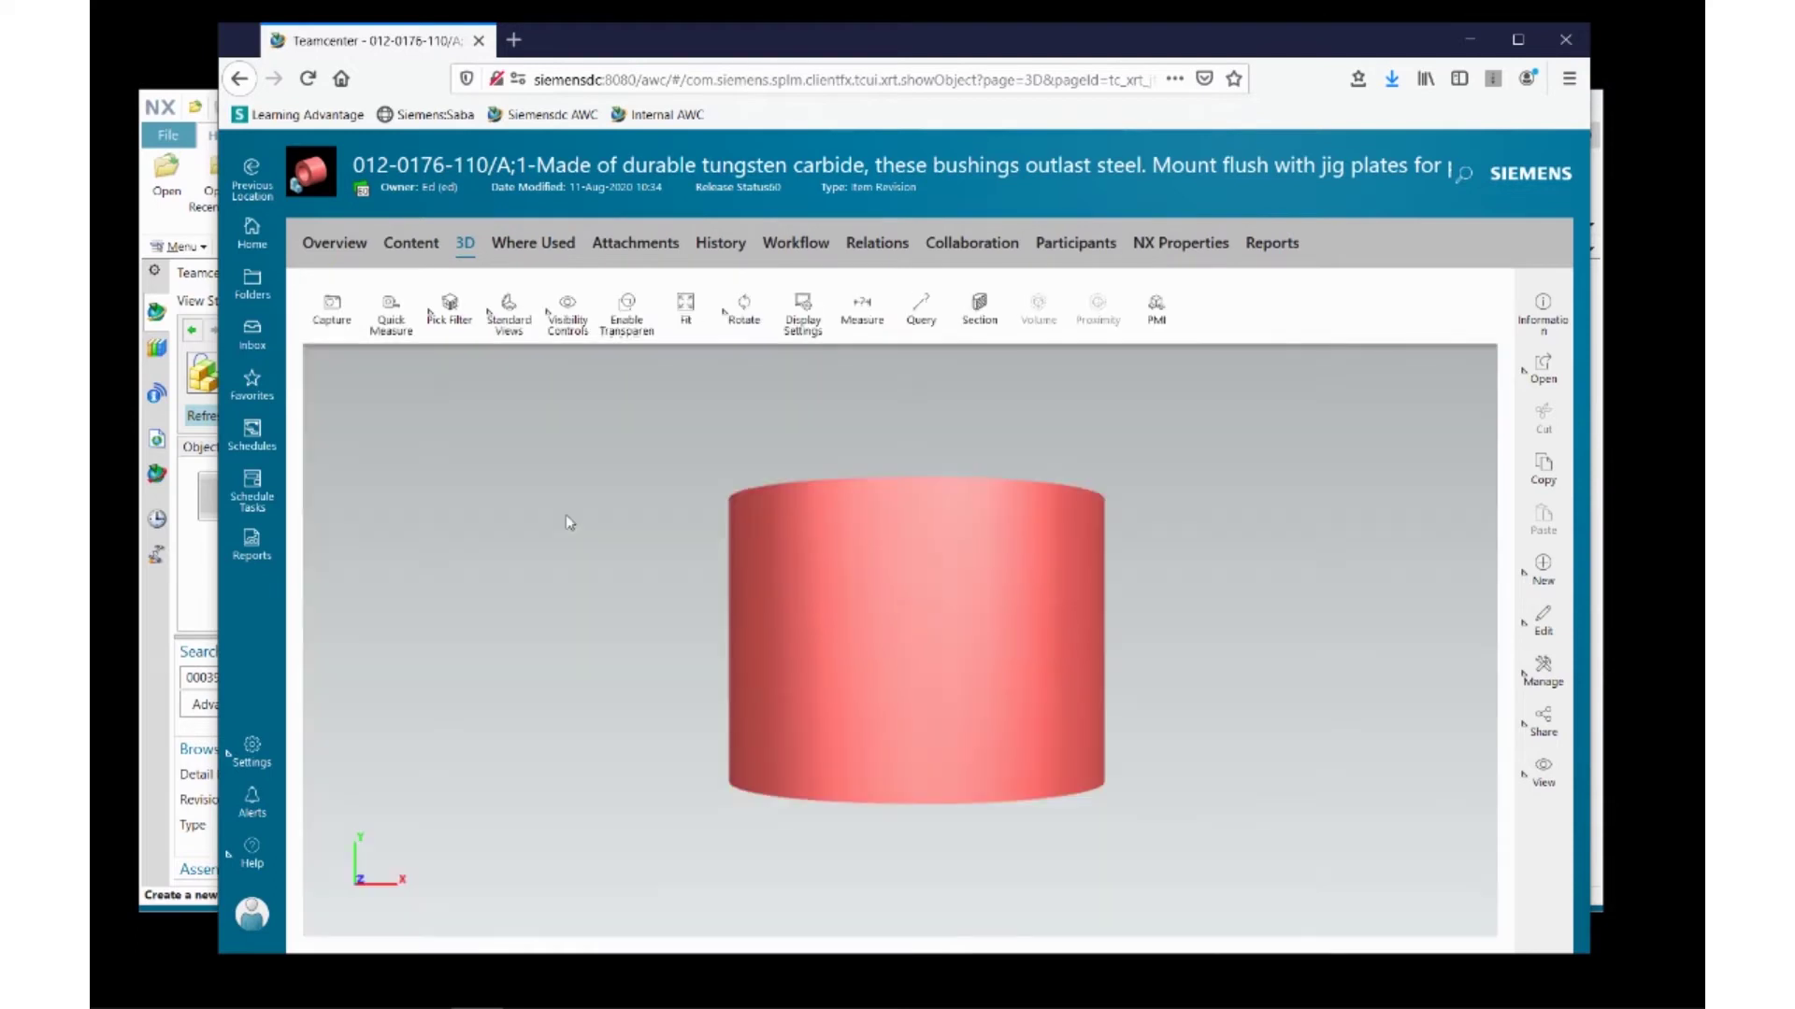
- Orbit the bushing's 3D model to inspect its bore, then show the Open choices
{"action": "left_click_drag", "start_coordinate": [568, 522], "coordinate": [929, 612]}
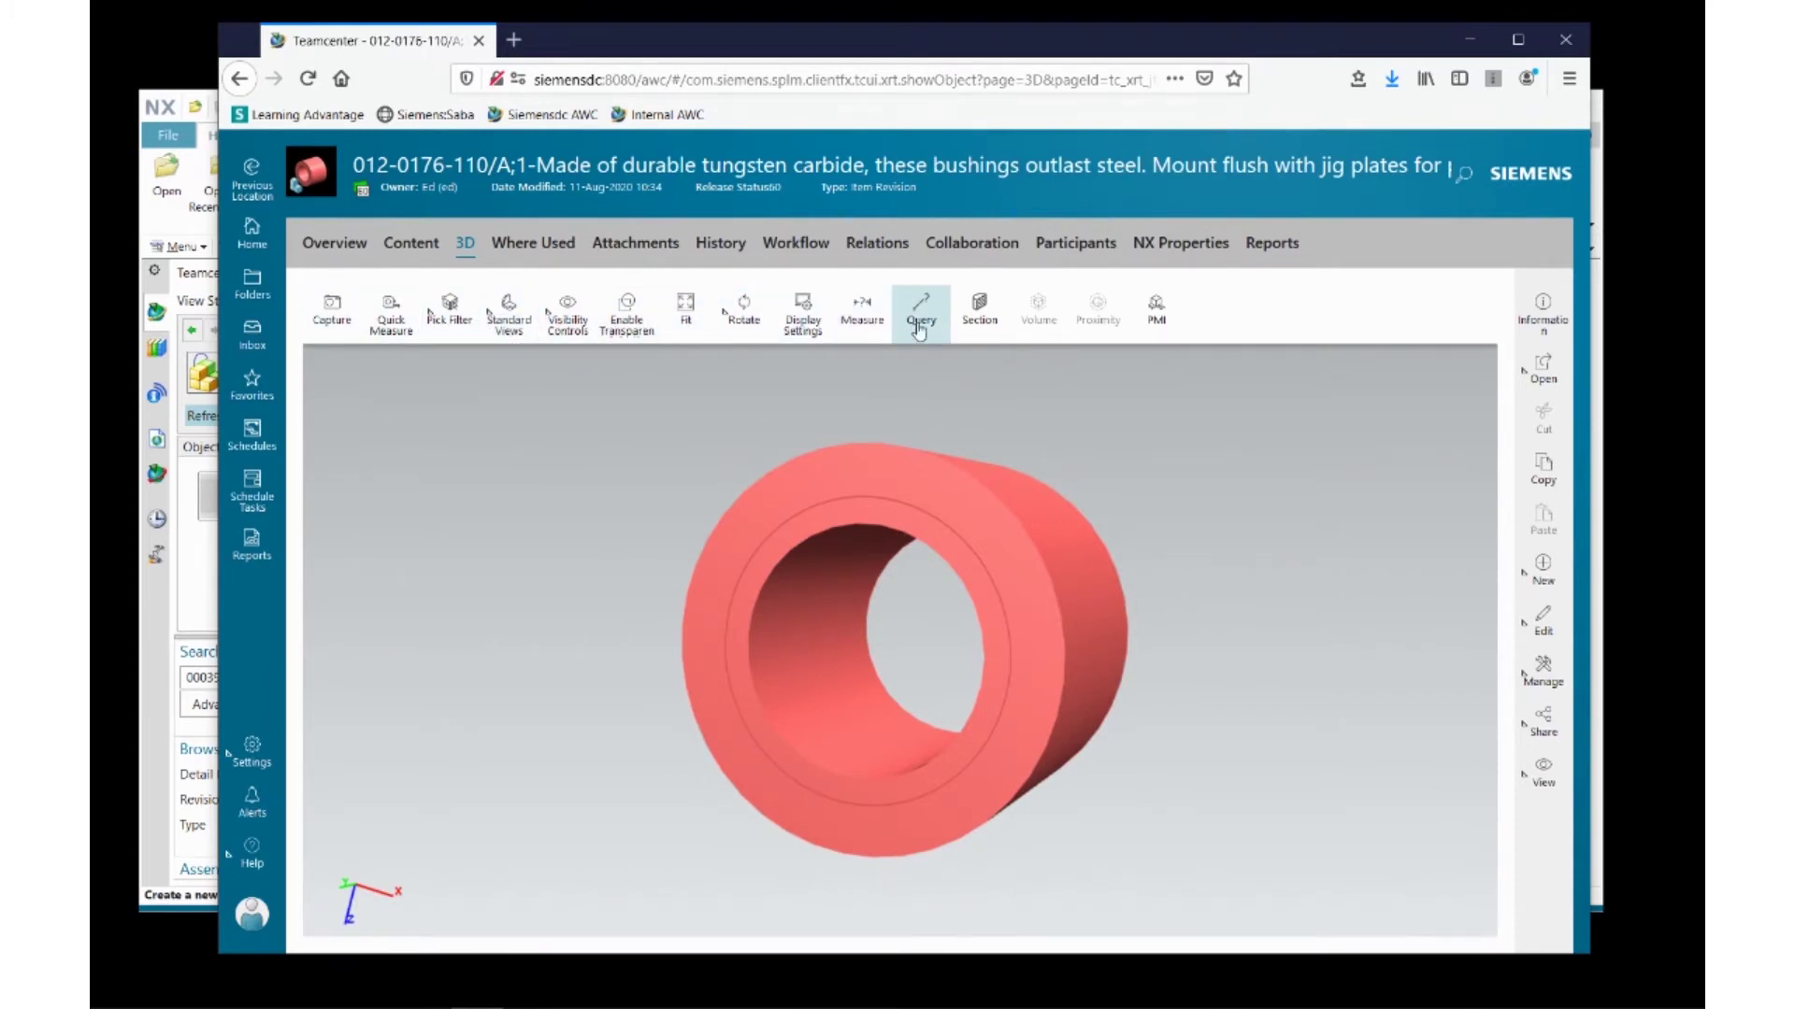
{"action": "left_click_drag", "start_coordinate": [925, 589], "coordinate": [934, 629]}
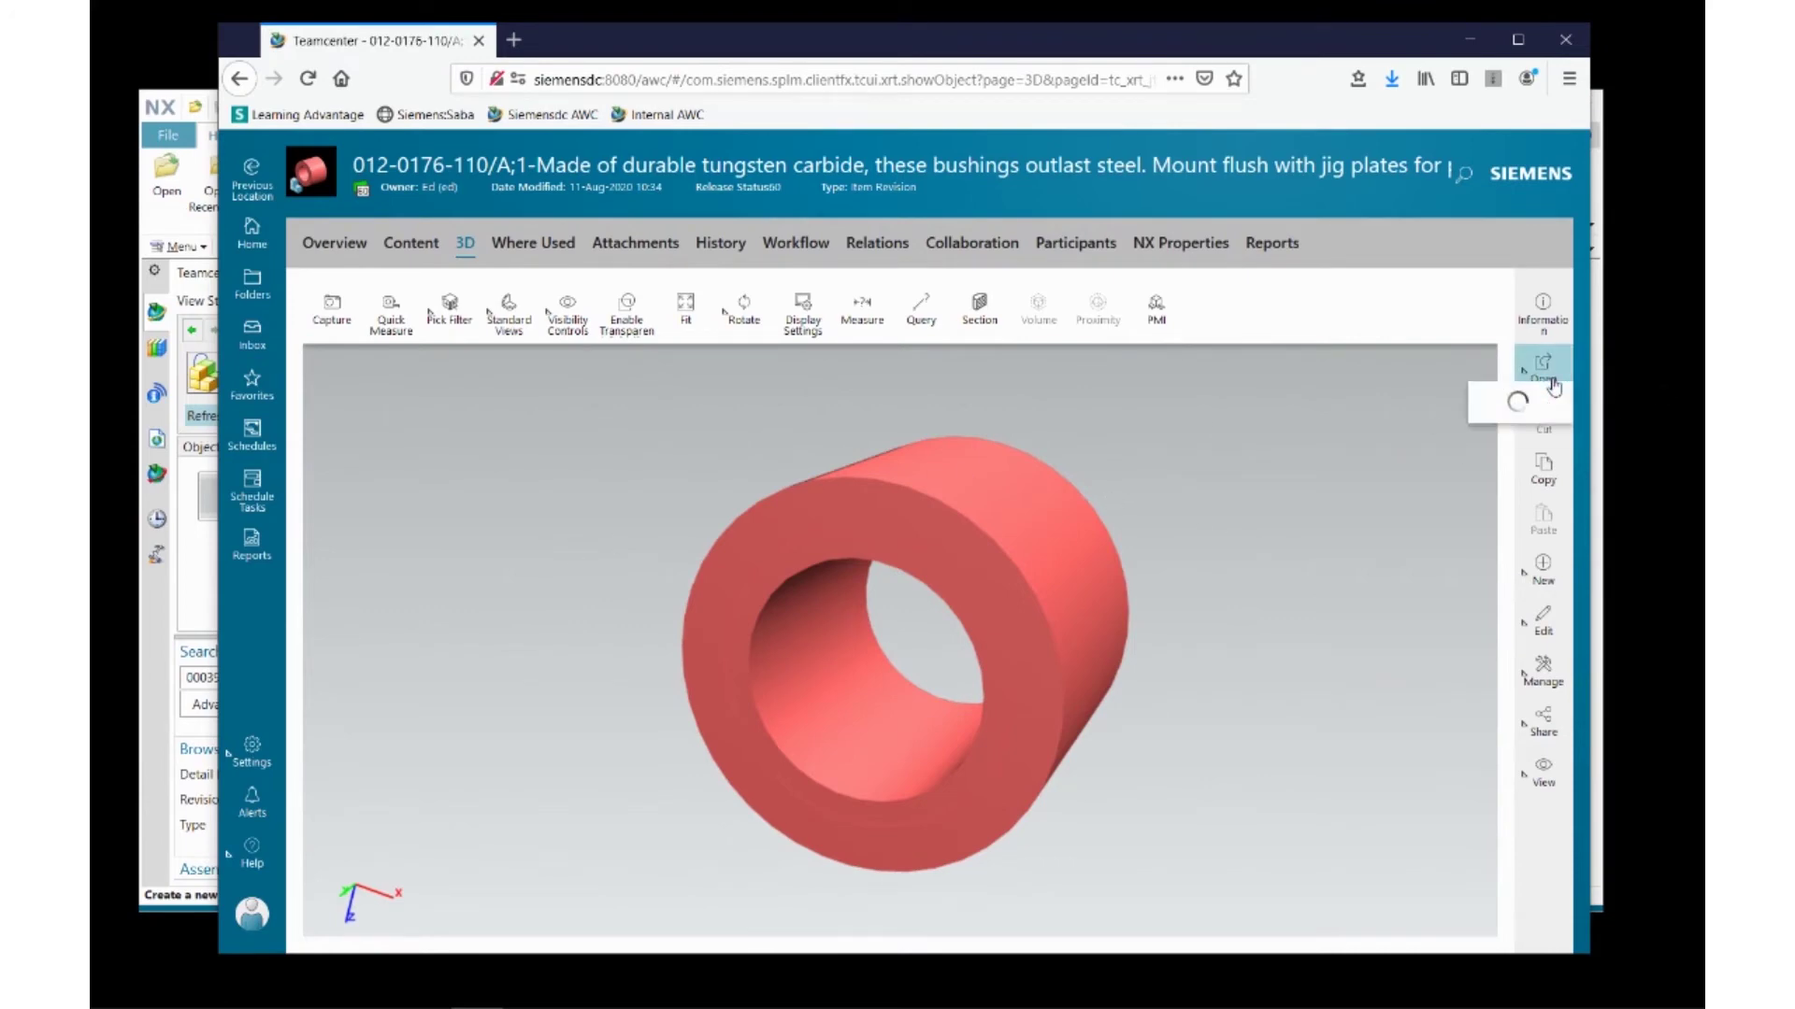
{"action": "left_click", "coordinate": [1543, 367]}
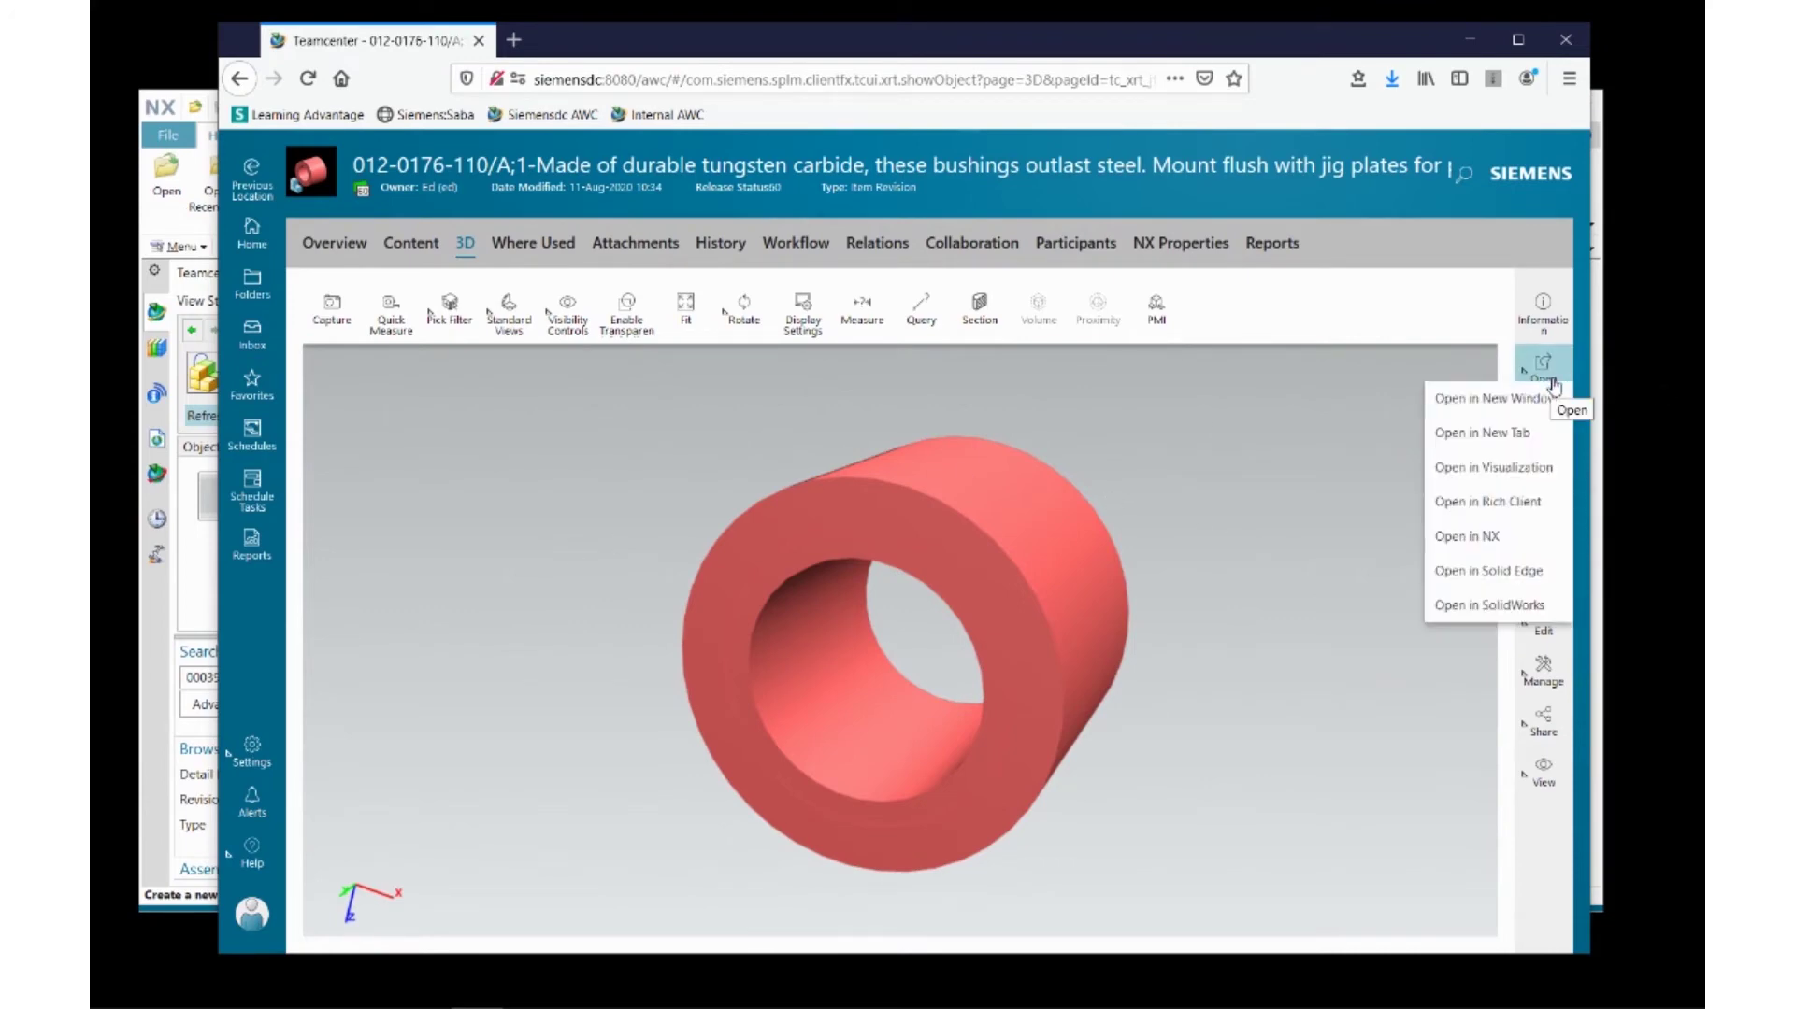
- Open the bushing in NX, switch from Drafting to Modeling, and start a chamfer
{"action": "left_click", "coordinate": [1494, 540]}
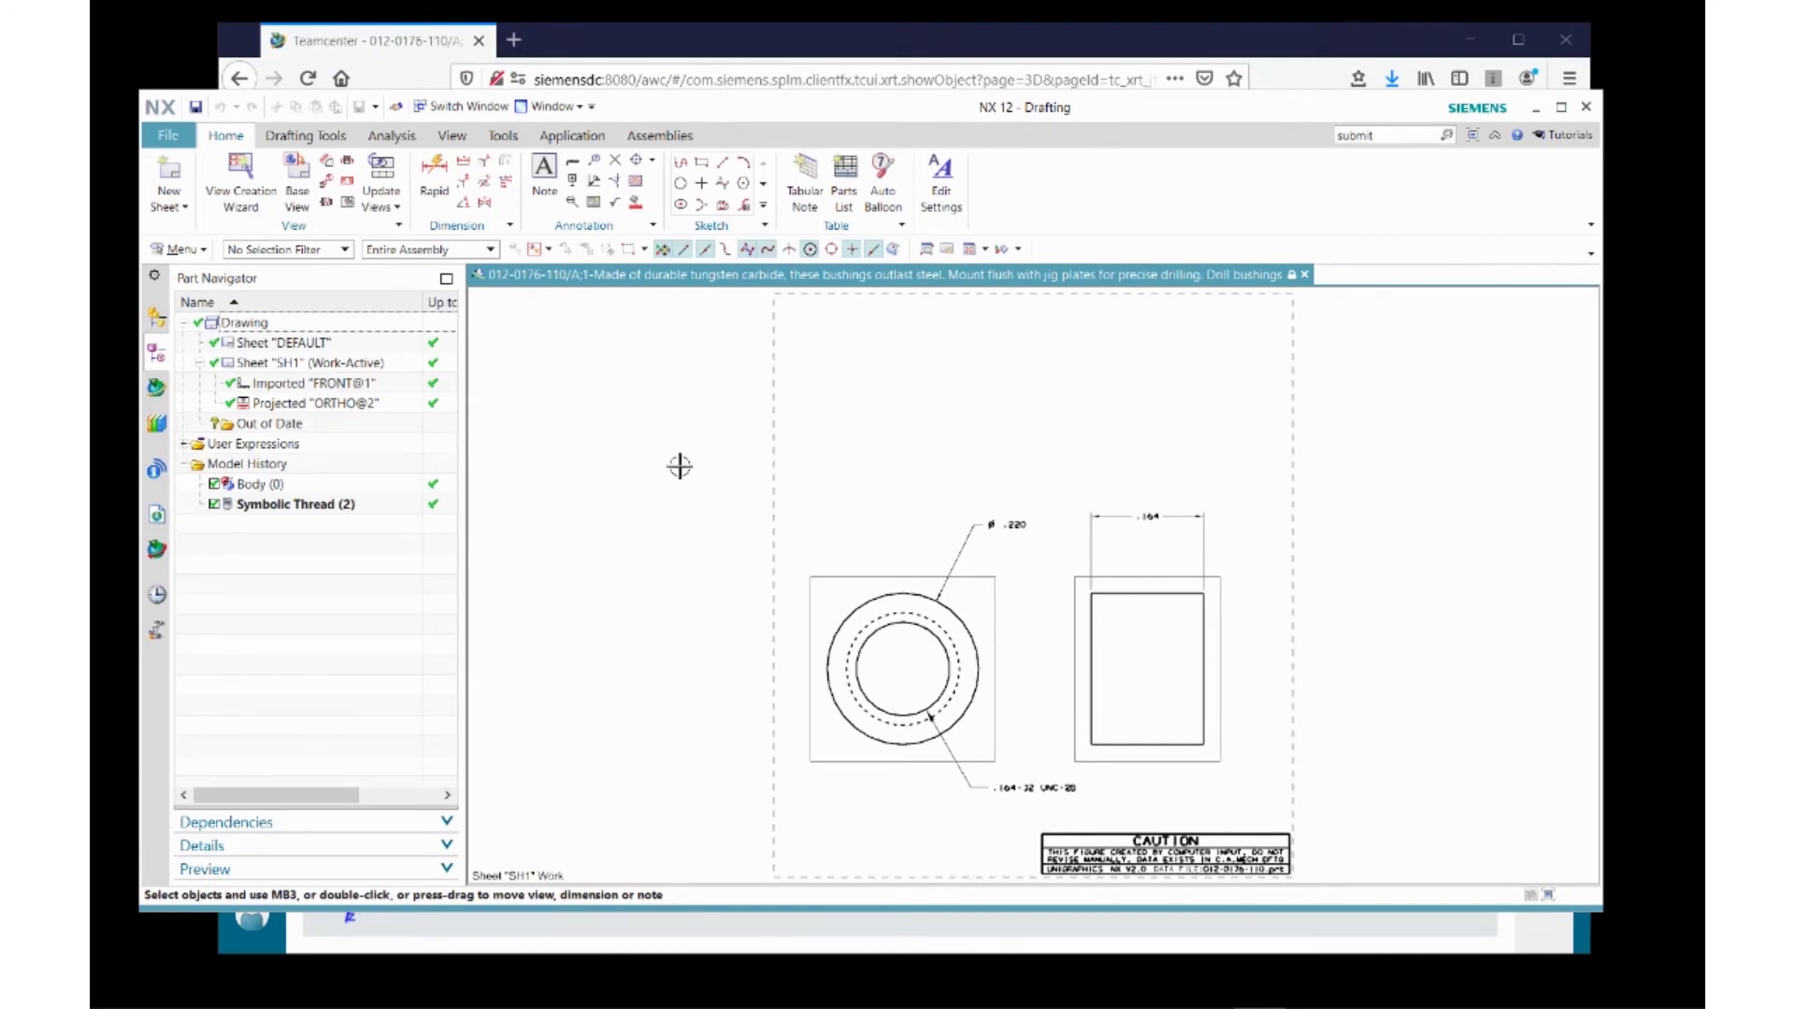
{"action": "left_click", "coordinate": [572, 135]}
{"action": "left_click", "coordinate": [177, 178]}
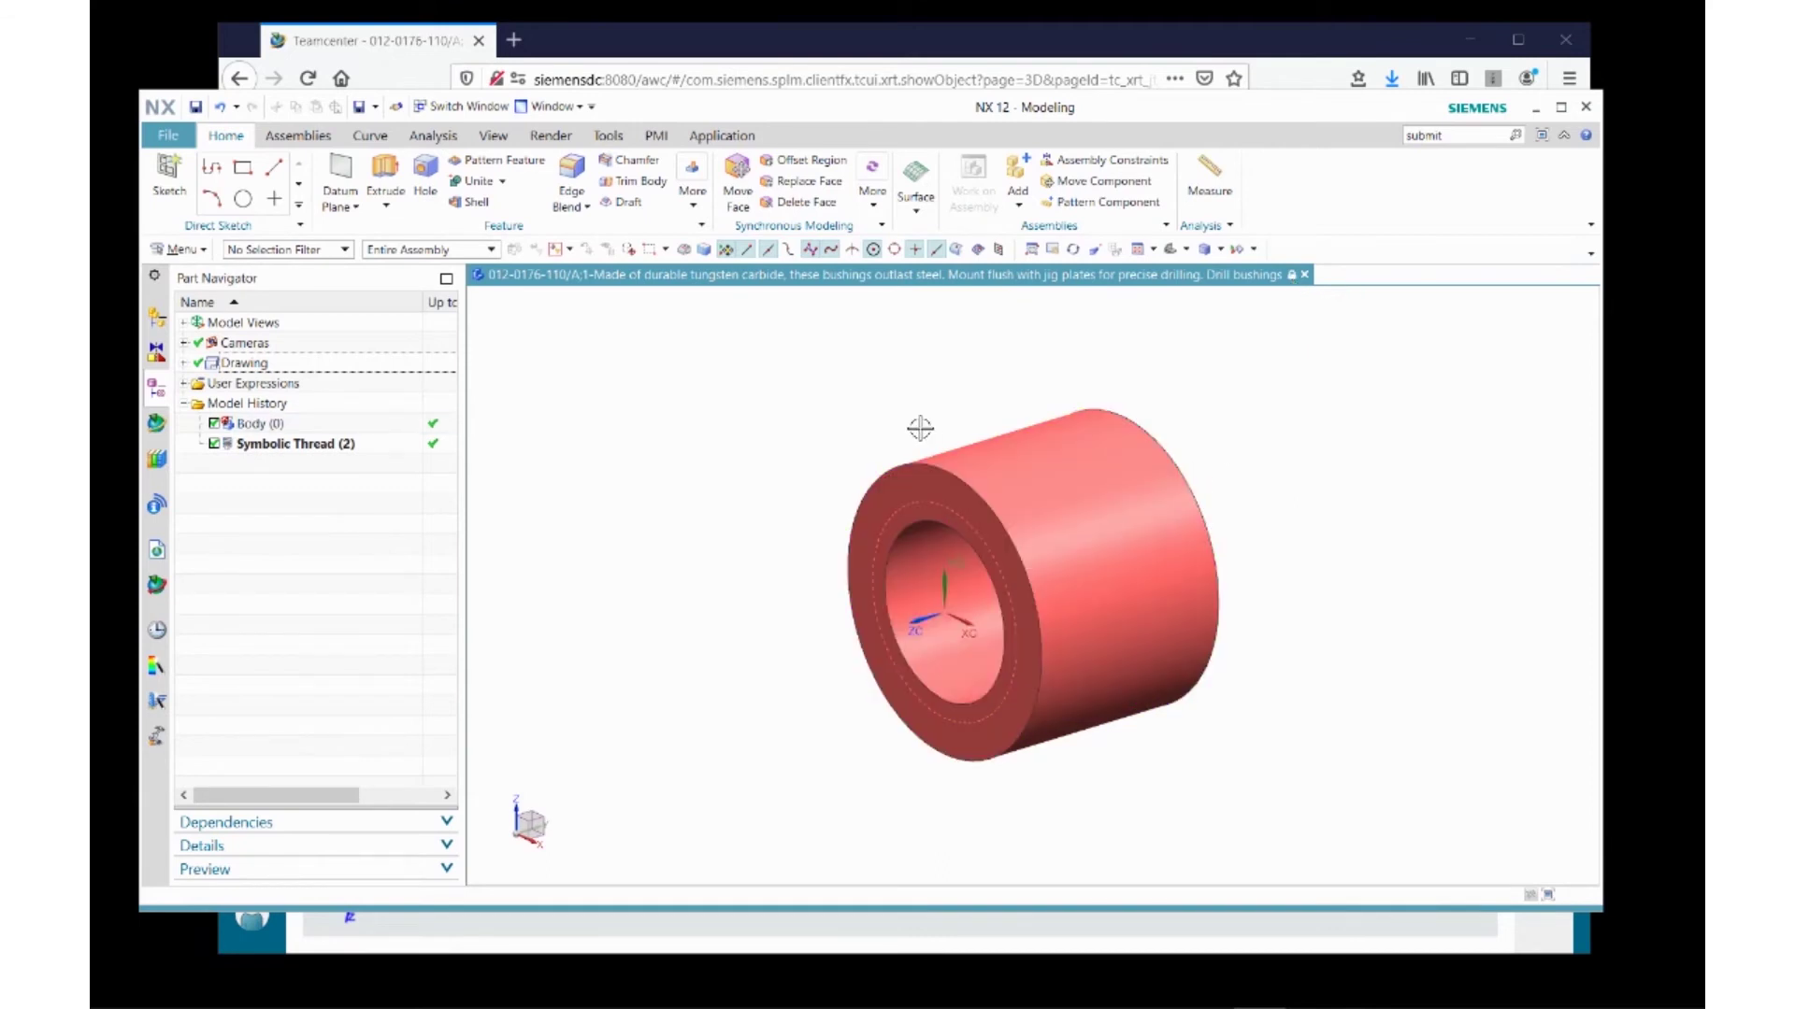
{"action": "left_click", "coordinate": [631, 160]}
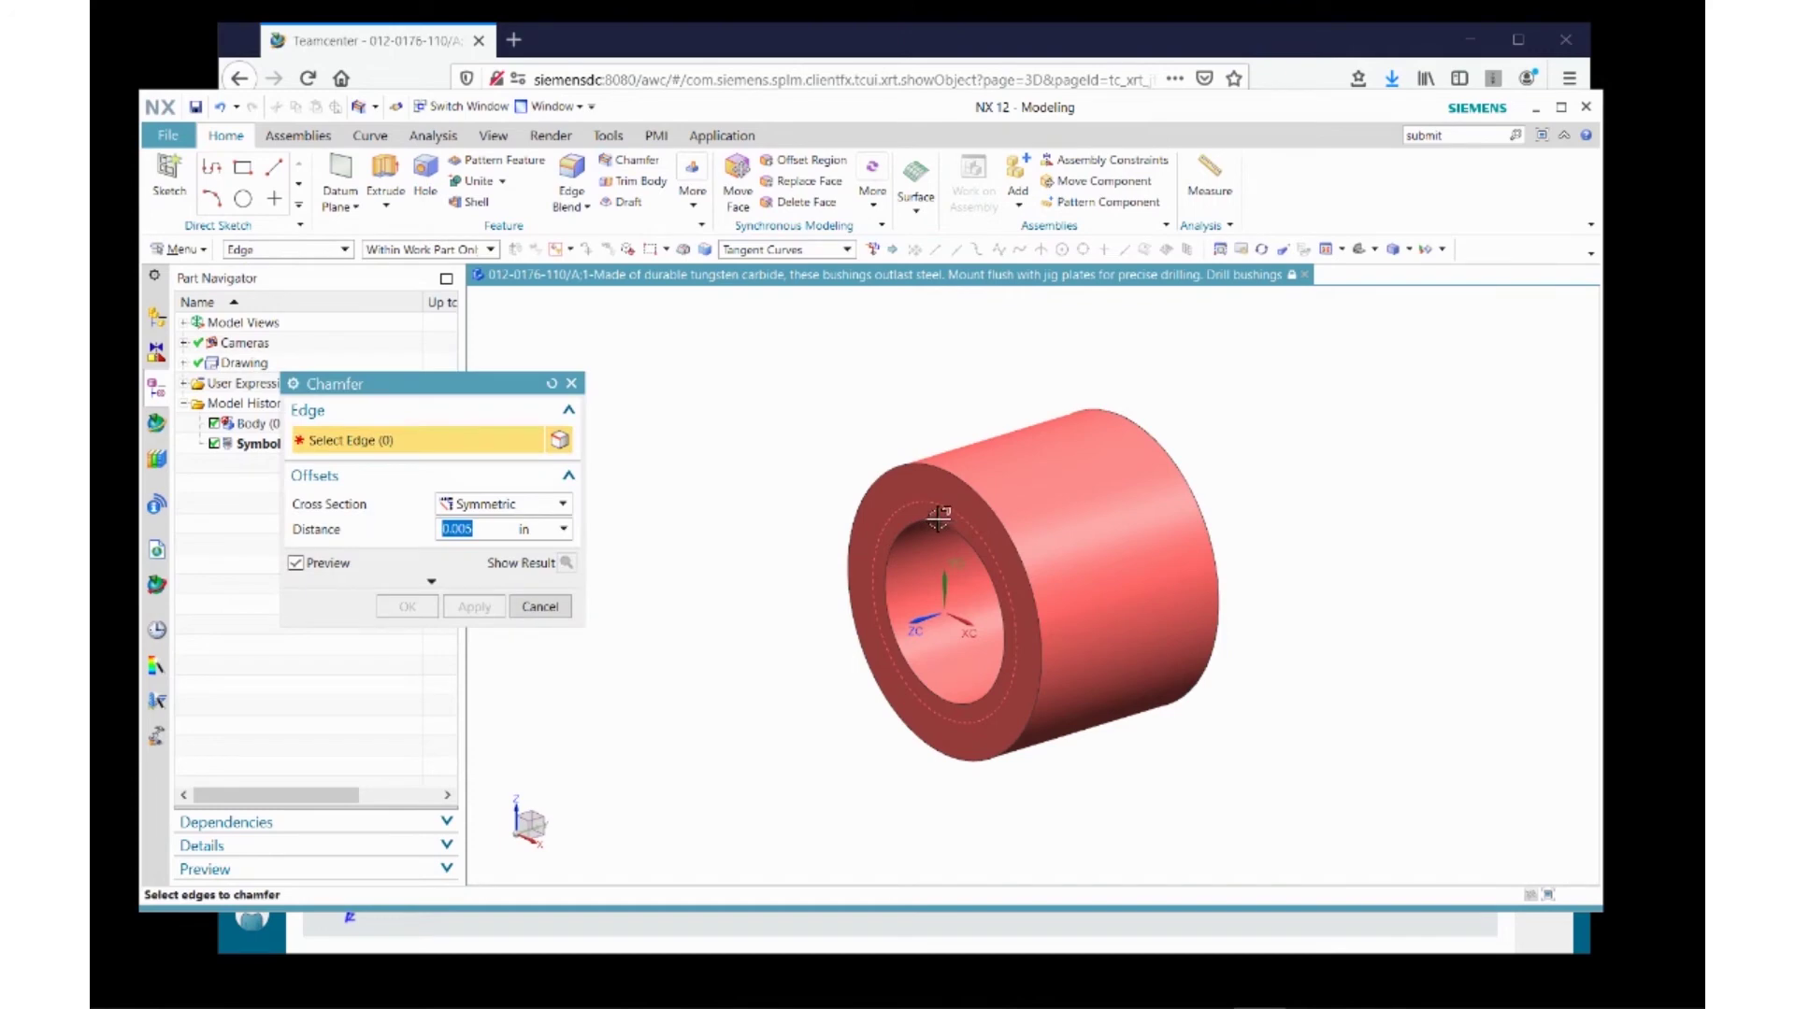
- Add a symmetric 0.005 in chamfer to the outer front edge and bring up Save actions
{"action": "left_click", "coordinate": [965, 484]}
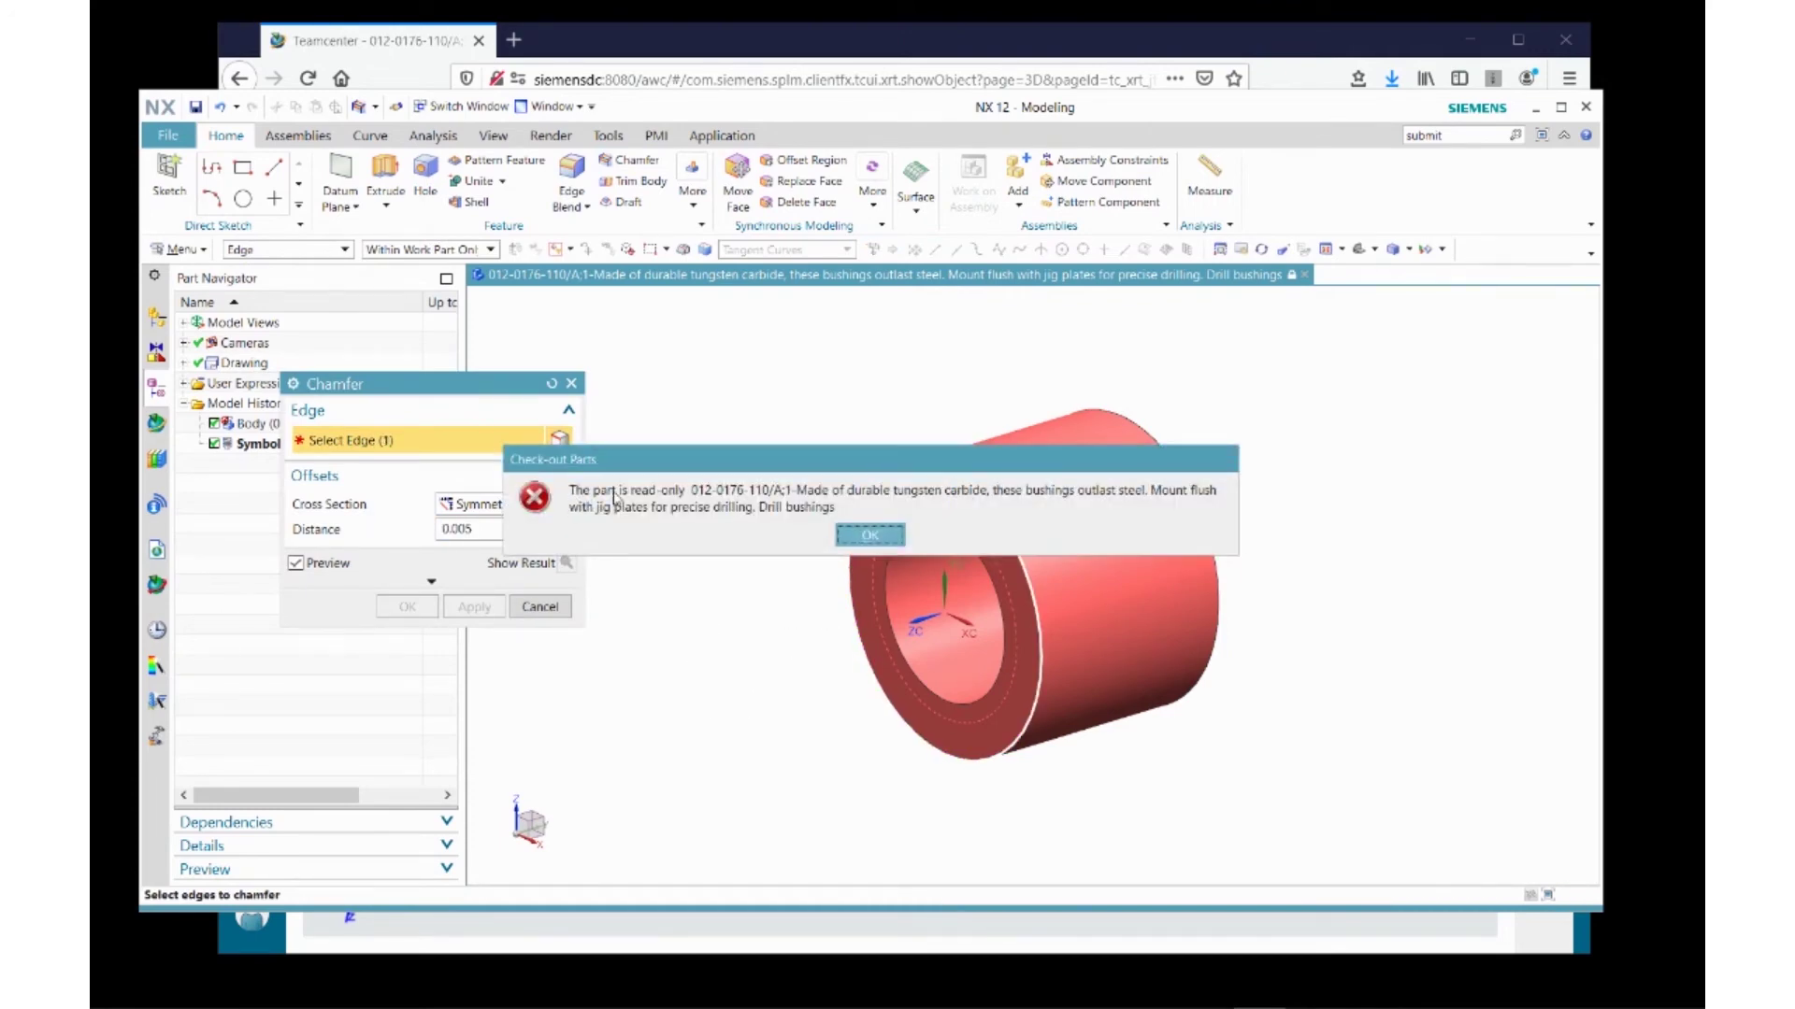
{"action": "left_click", "coordinate": [869, 535]}
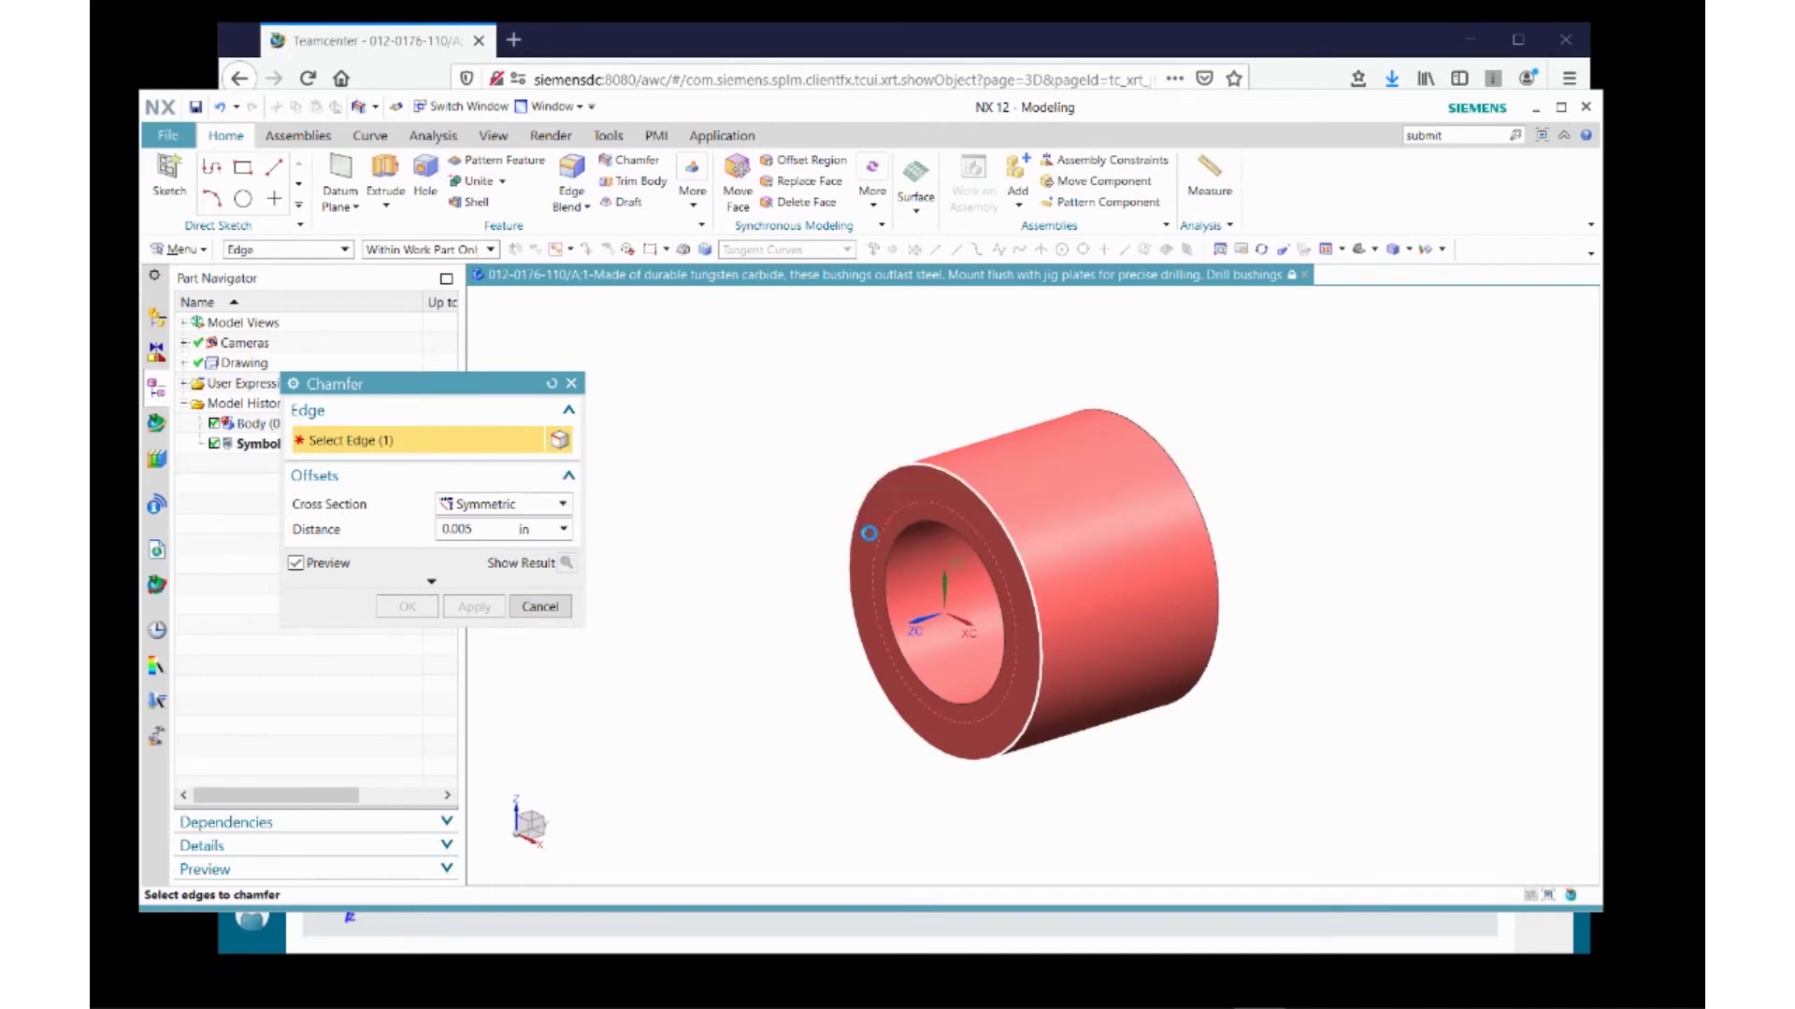
{"action": "left_click", "coordinate": [869, 601]}
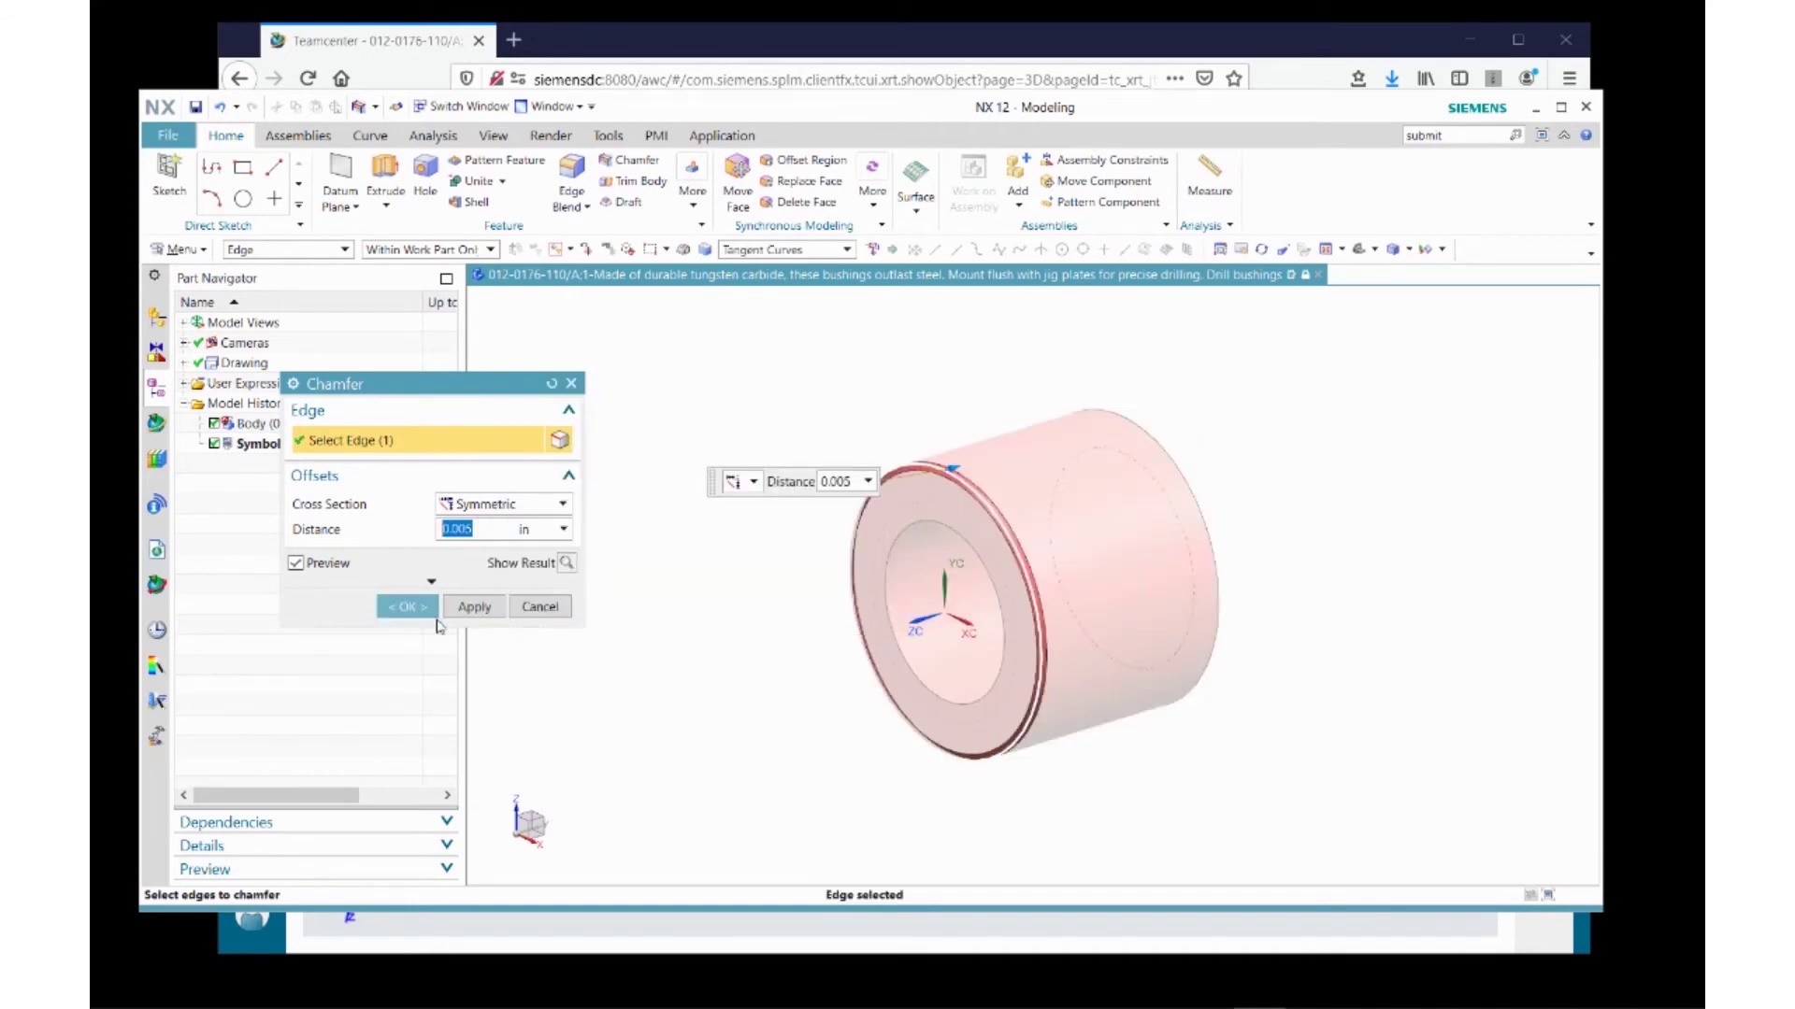
{"action": "left_click", "coordinate": [407, 606]}
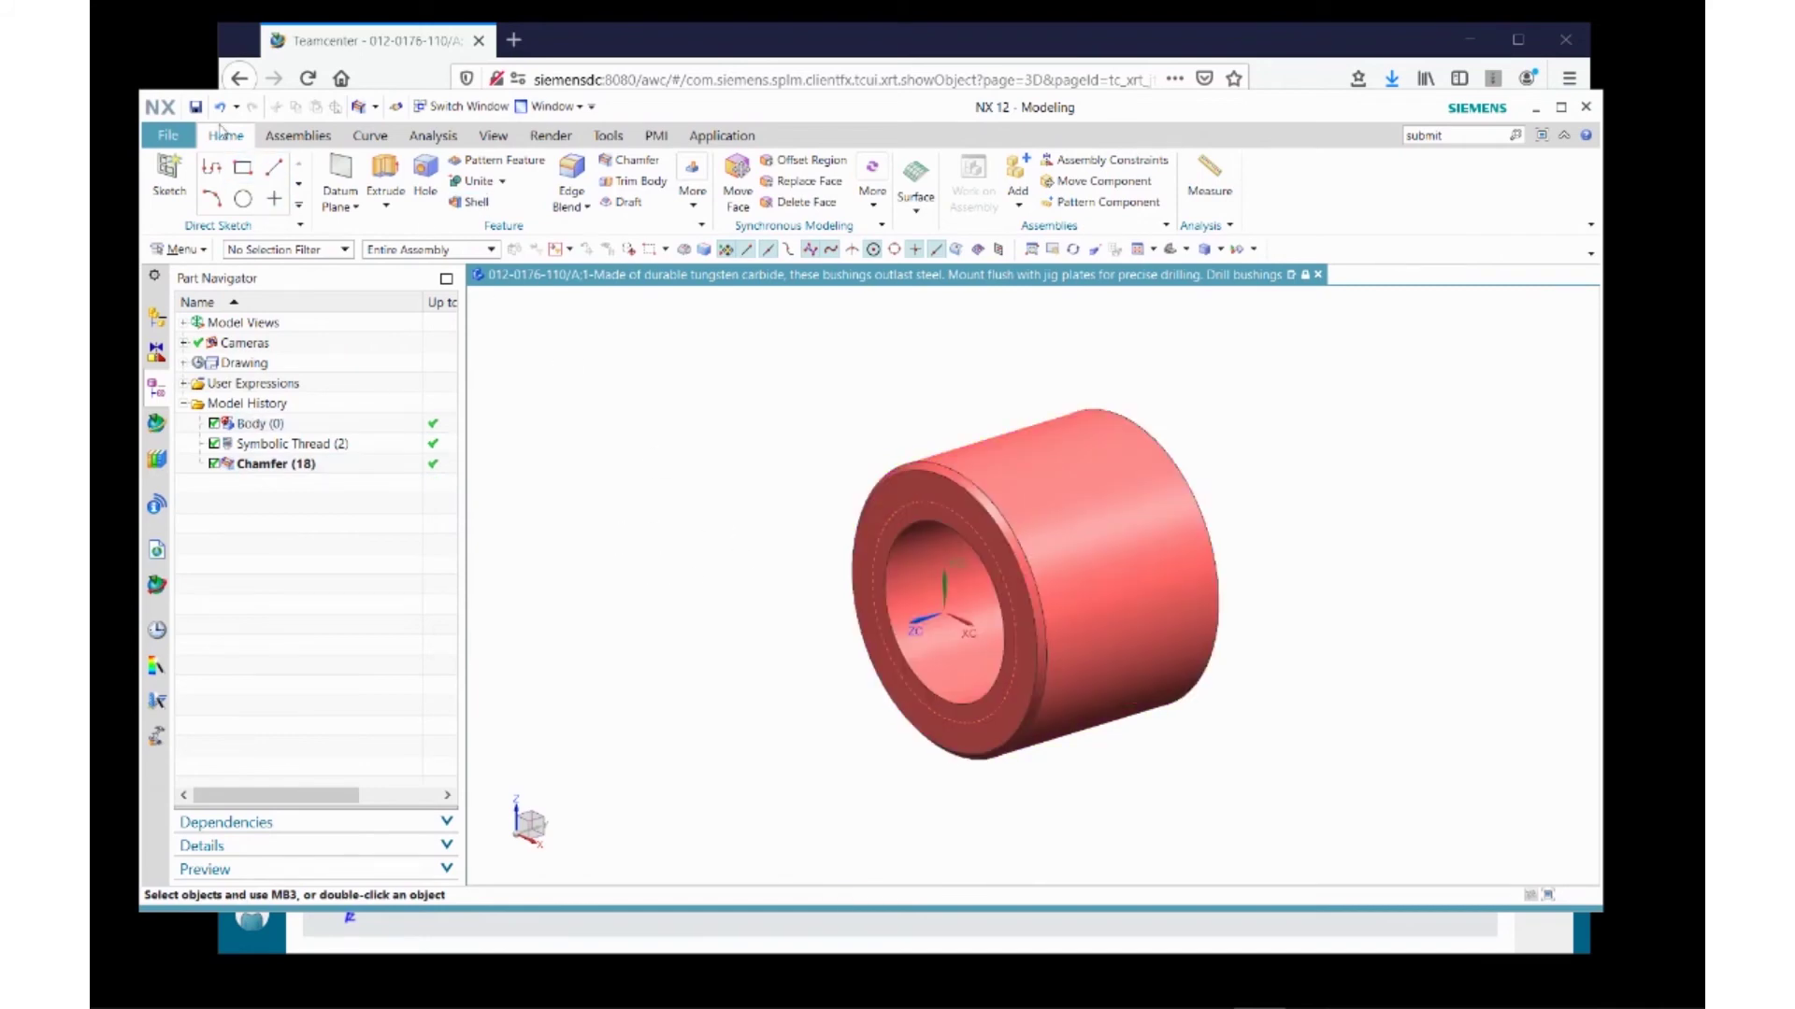
{"action": "left_click", "coordinate": [196, 107]}
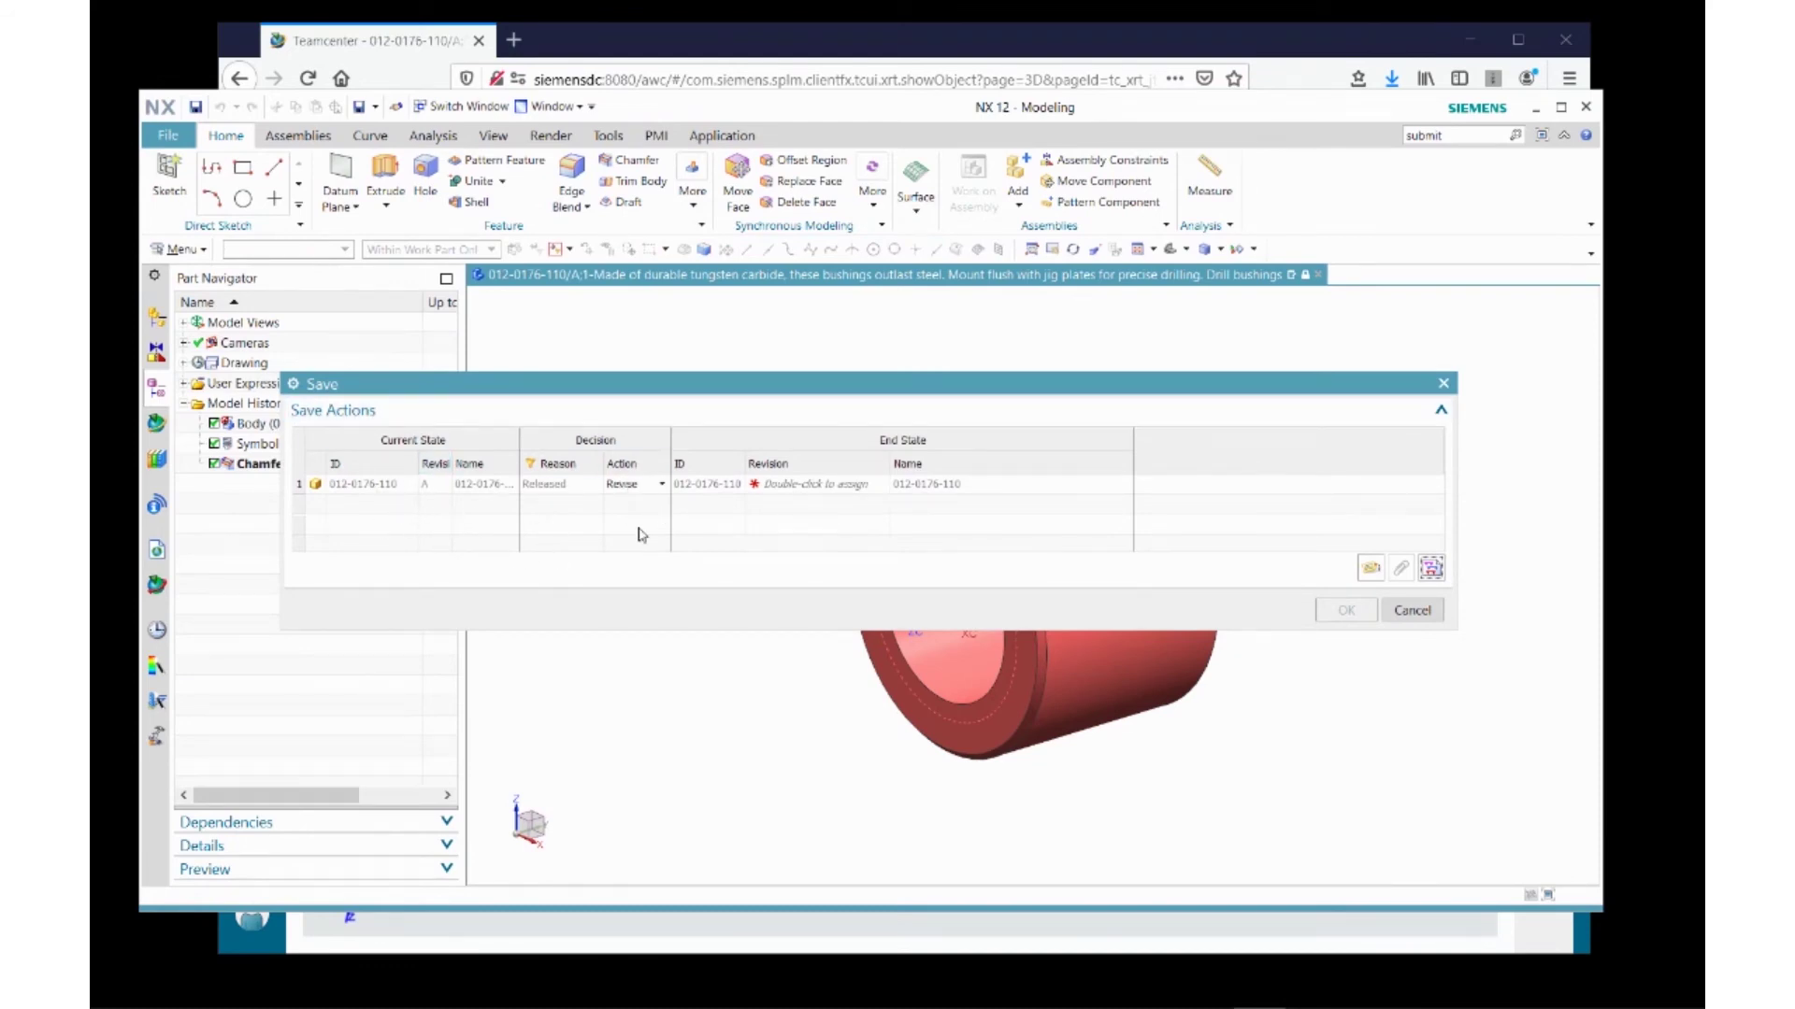
{"action": "double_click", "coordinate": [810, 486]}
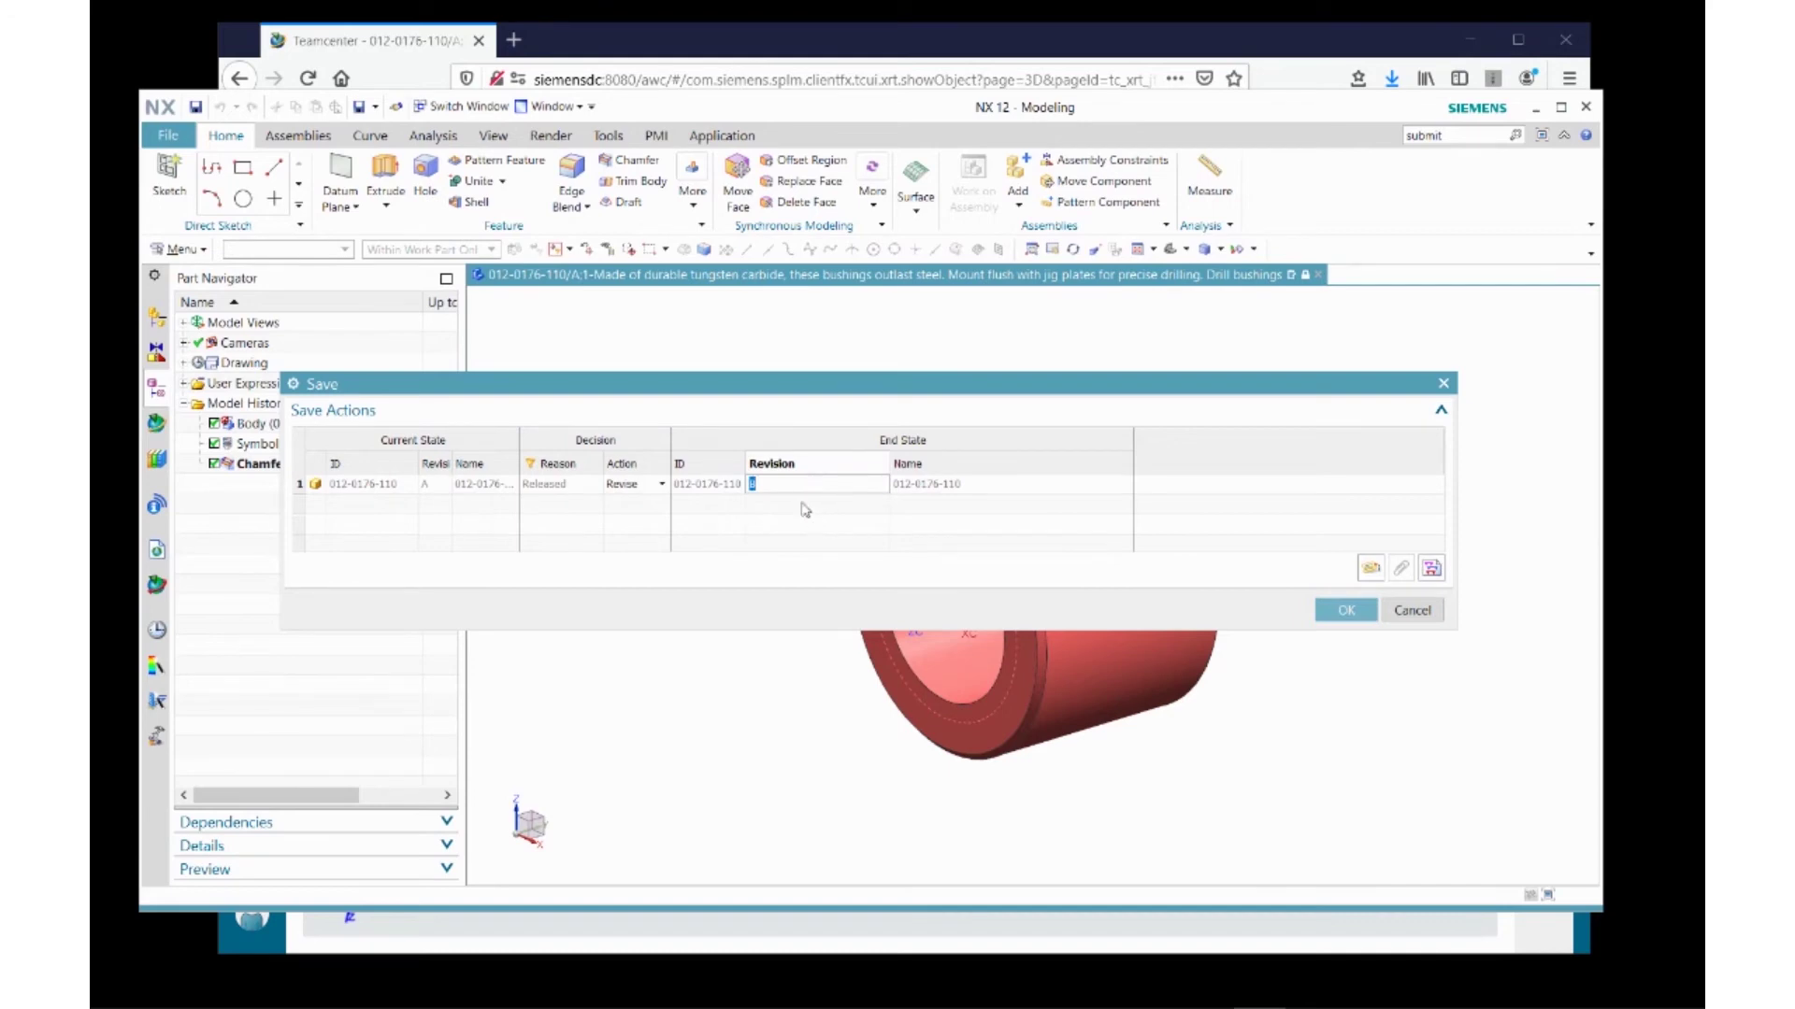
{"action": "key", "text": "Return"}
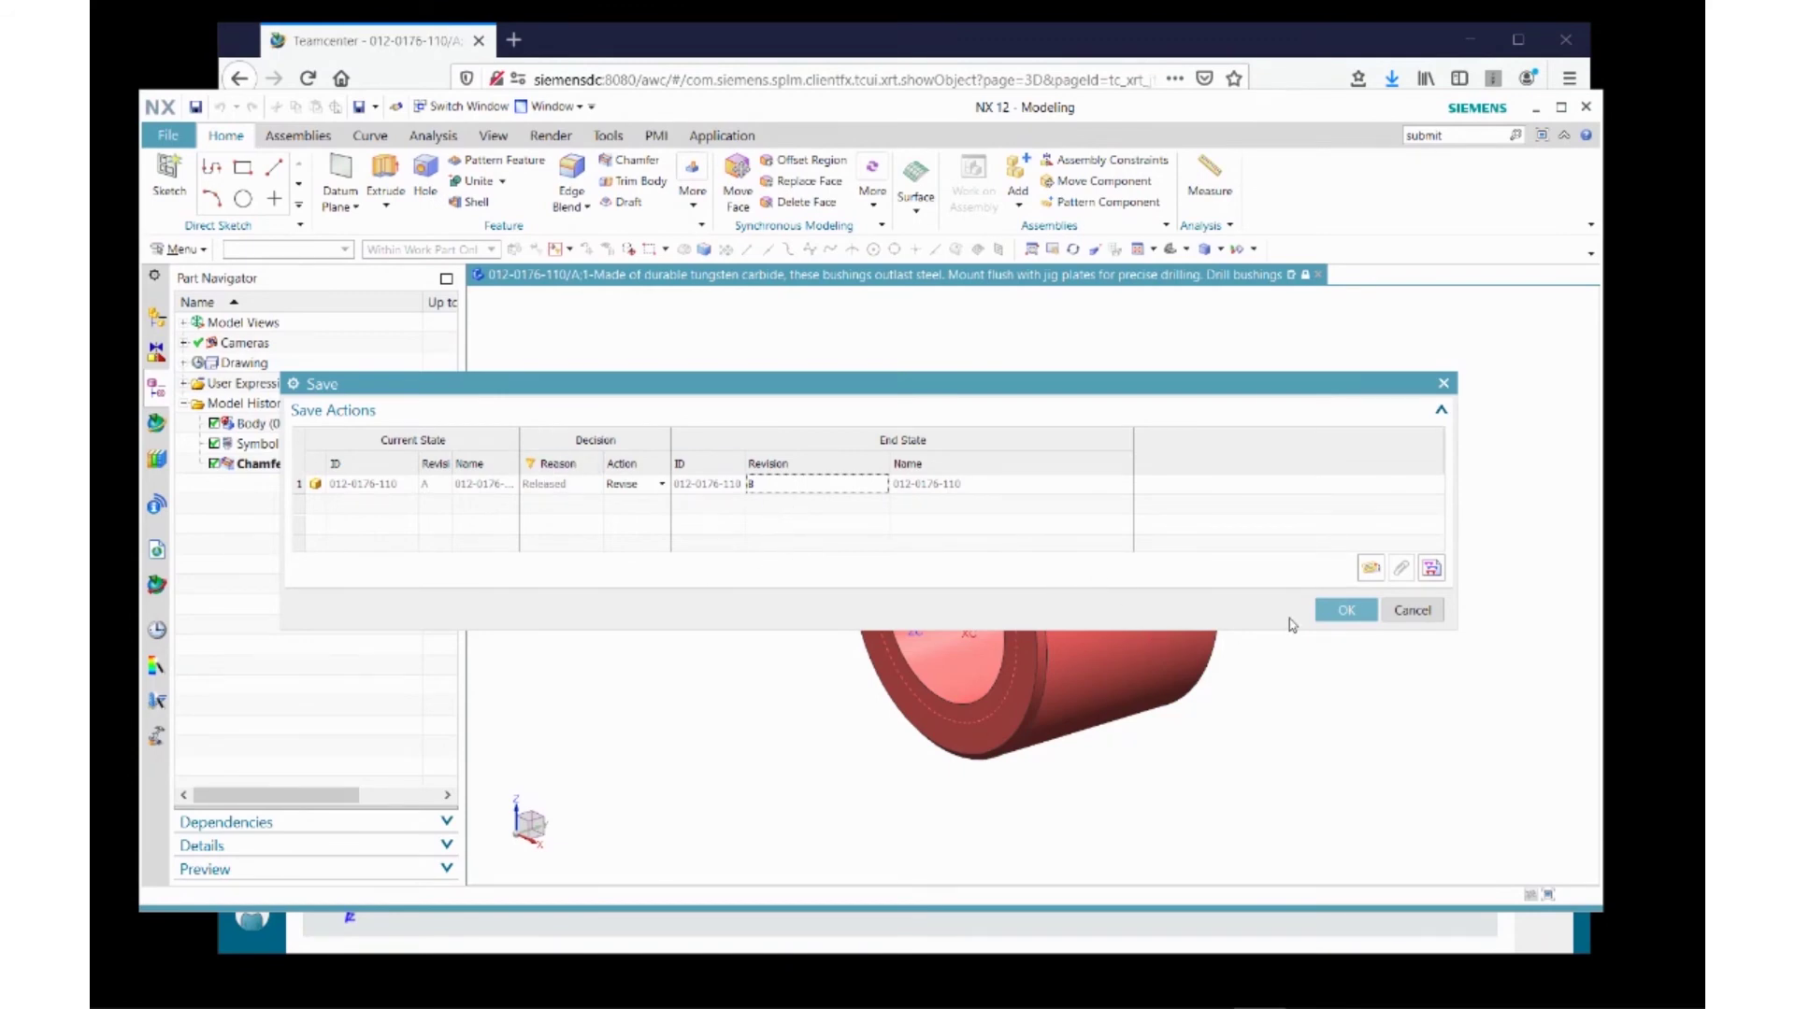
{"action": "left_click", "coordinate": [1346, 611]}
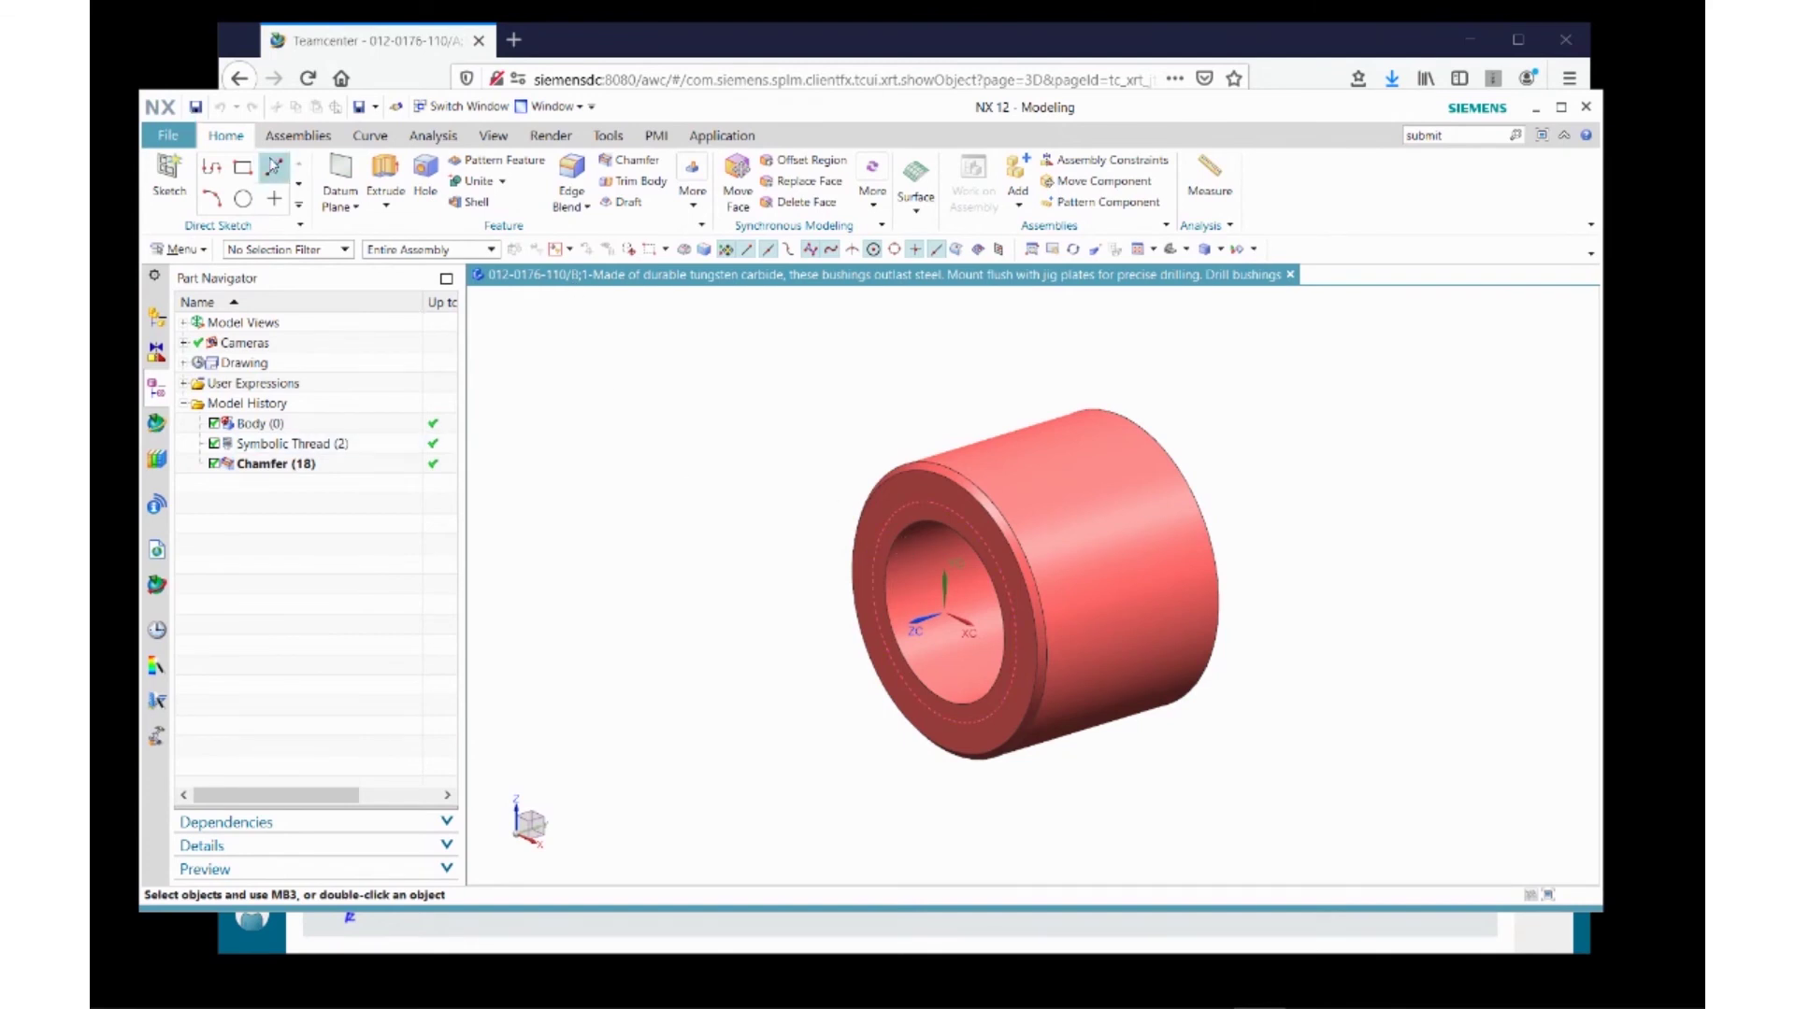
{"action": "left_click", "coordinate": [196, 106]}
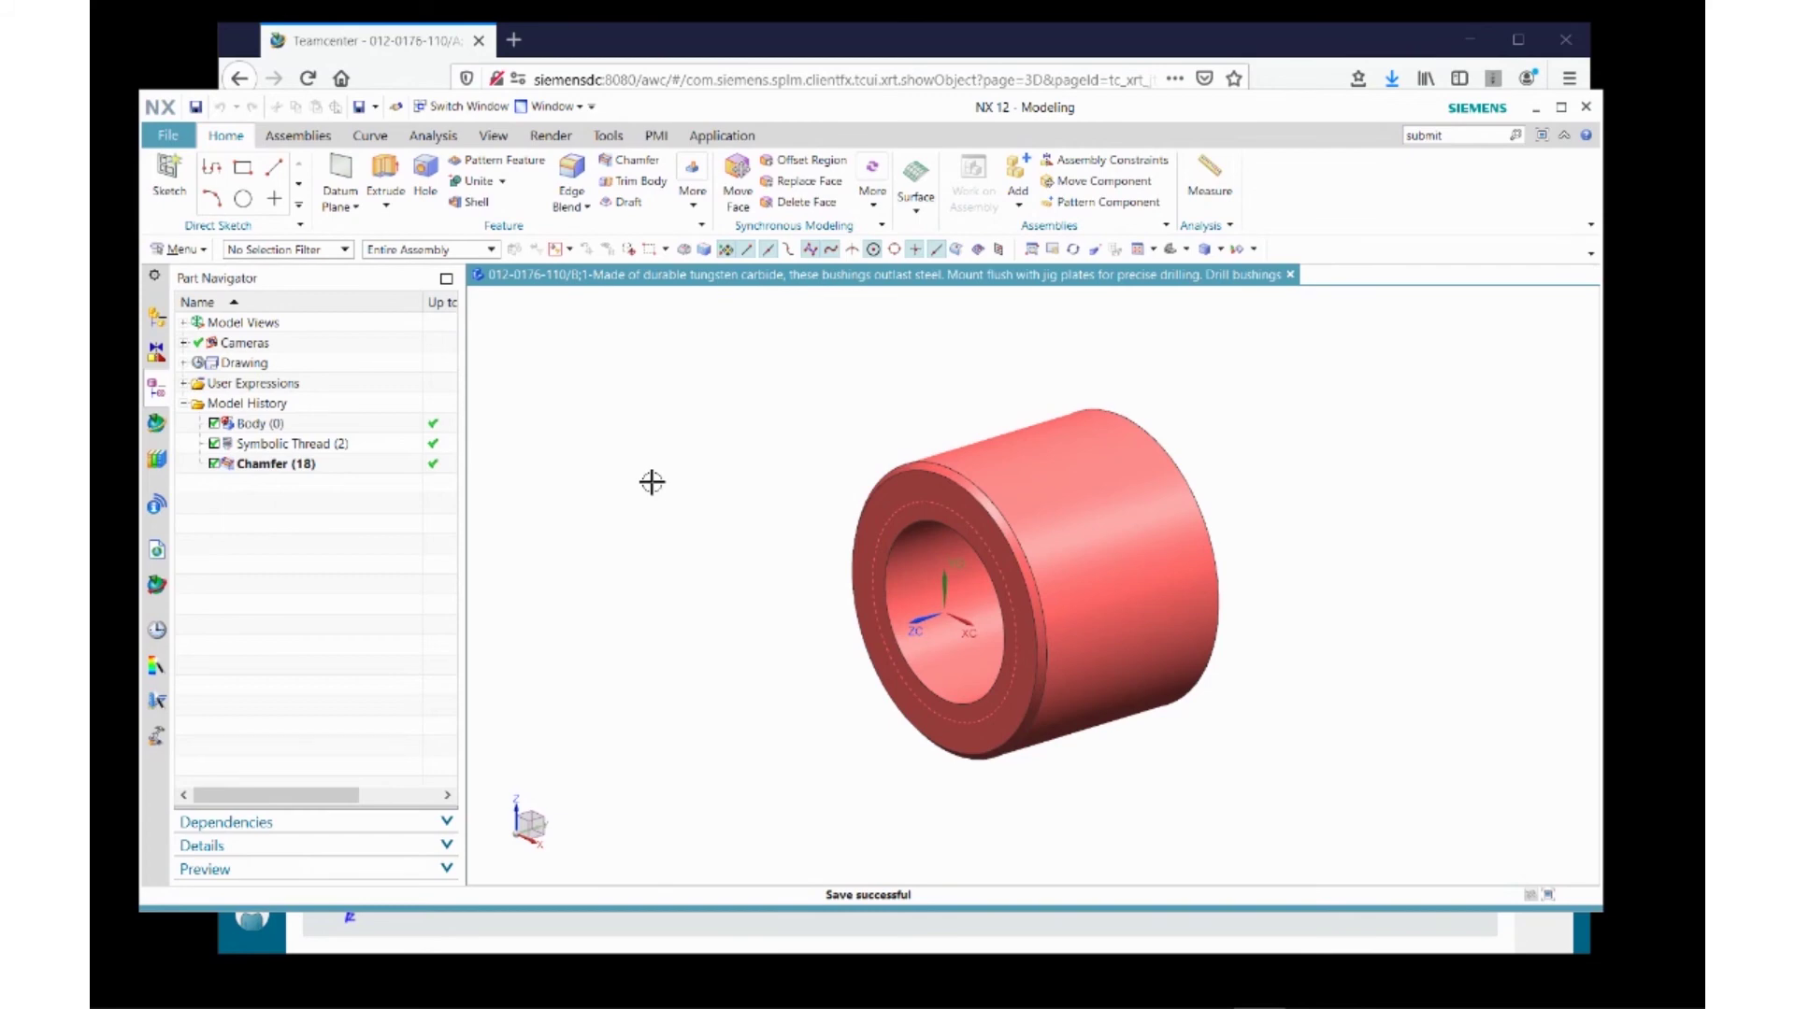
- Rotate and zoom onto the bushing's chamfered end, then return to the Teamcenter window
{"action": "right_click", "coordinate": [785, 577]}
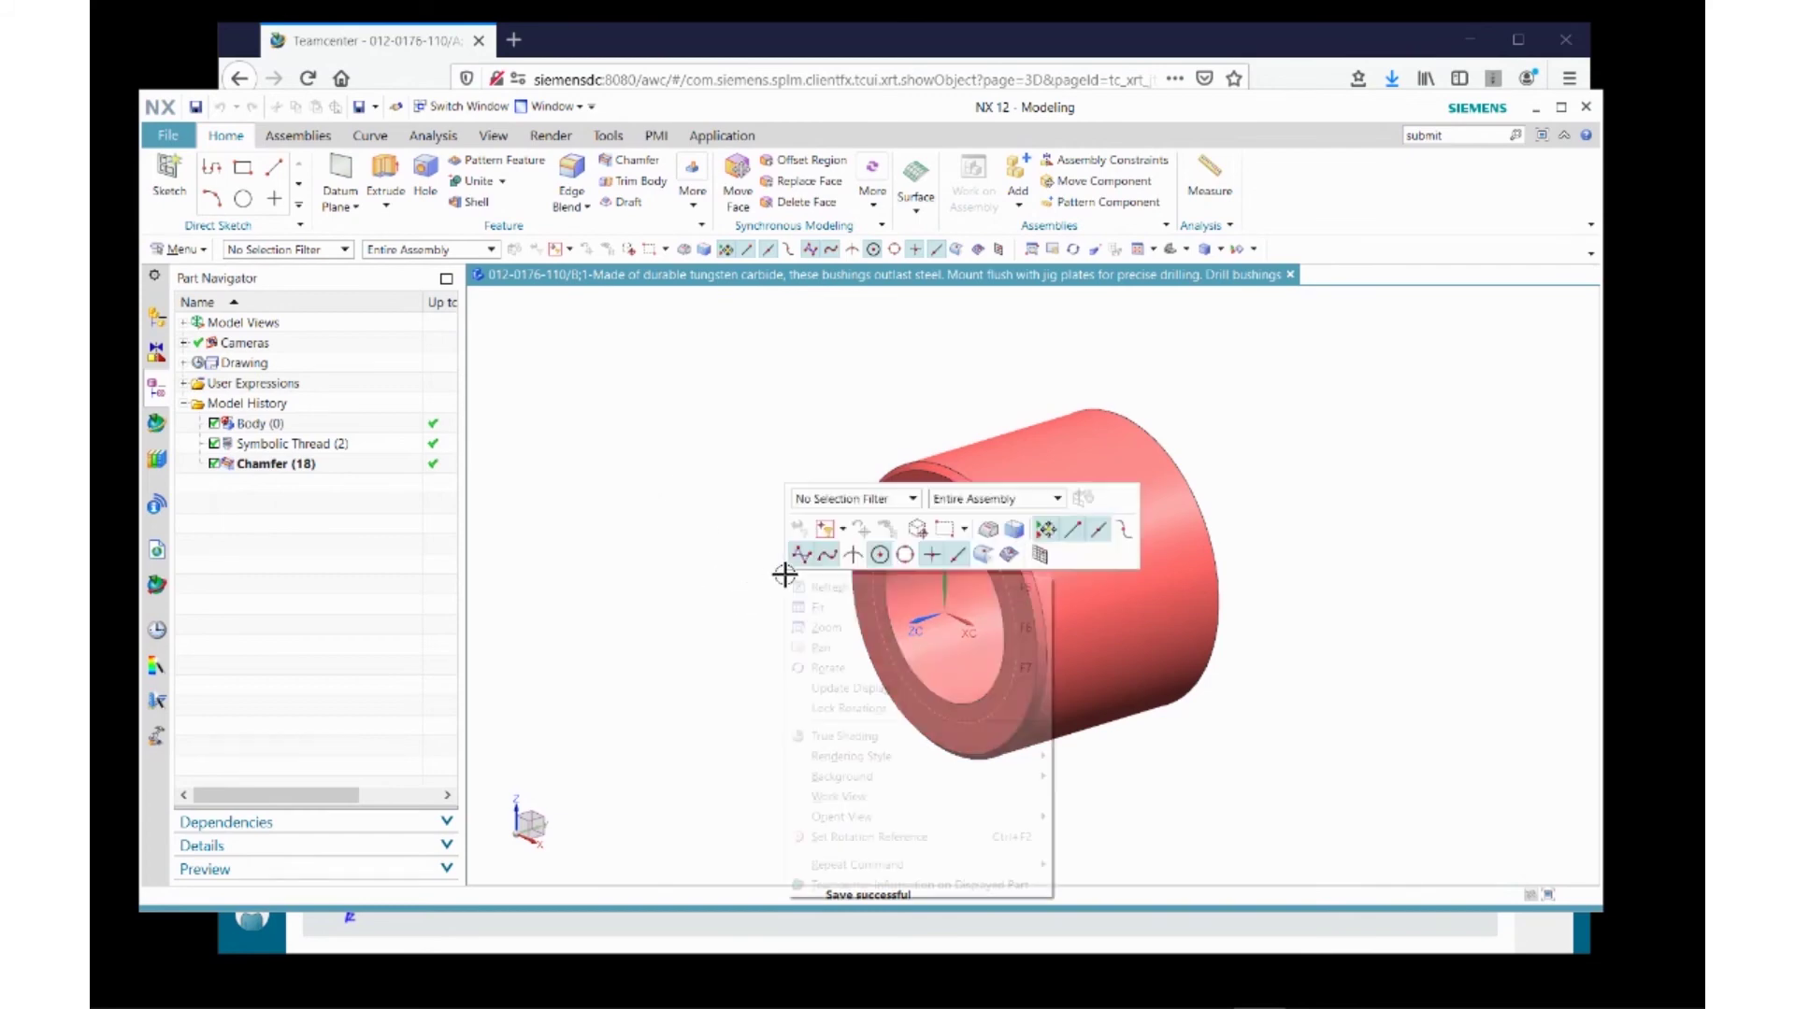
{"action": "left_click", "coordinate": [853, 669]}
{"action": "left_click_drag", "start_coordinate": [845, 664], "coordinate": [798, 661]}
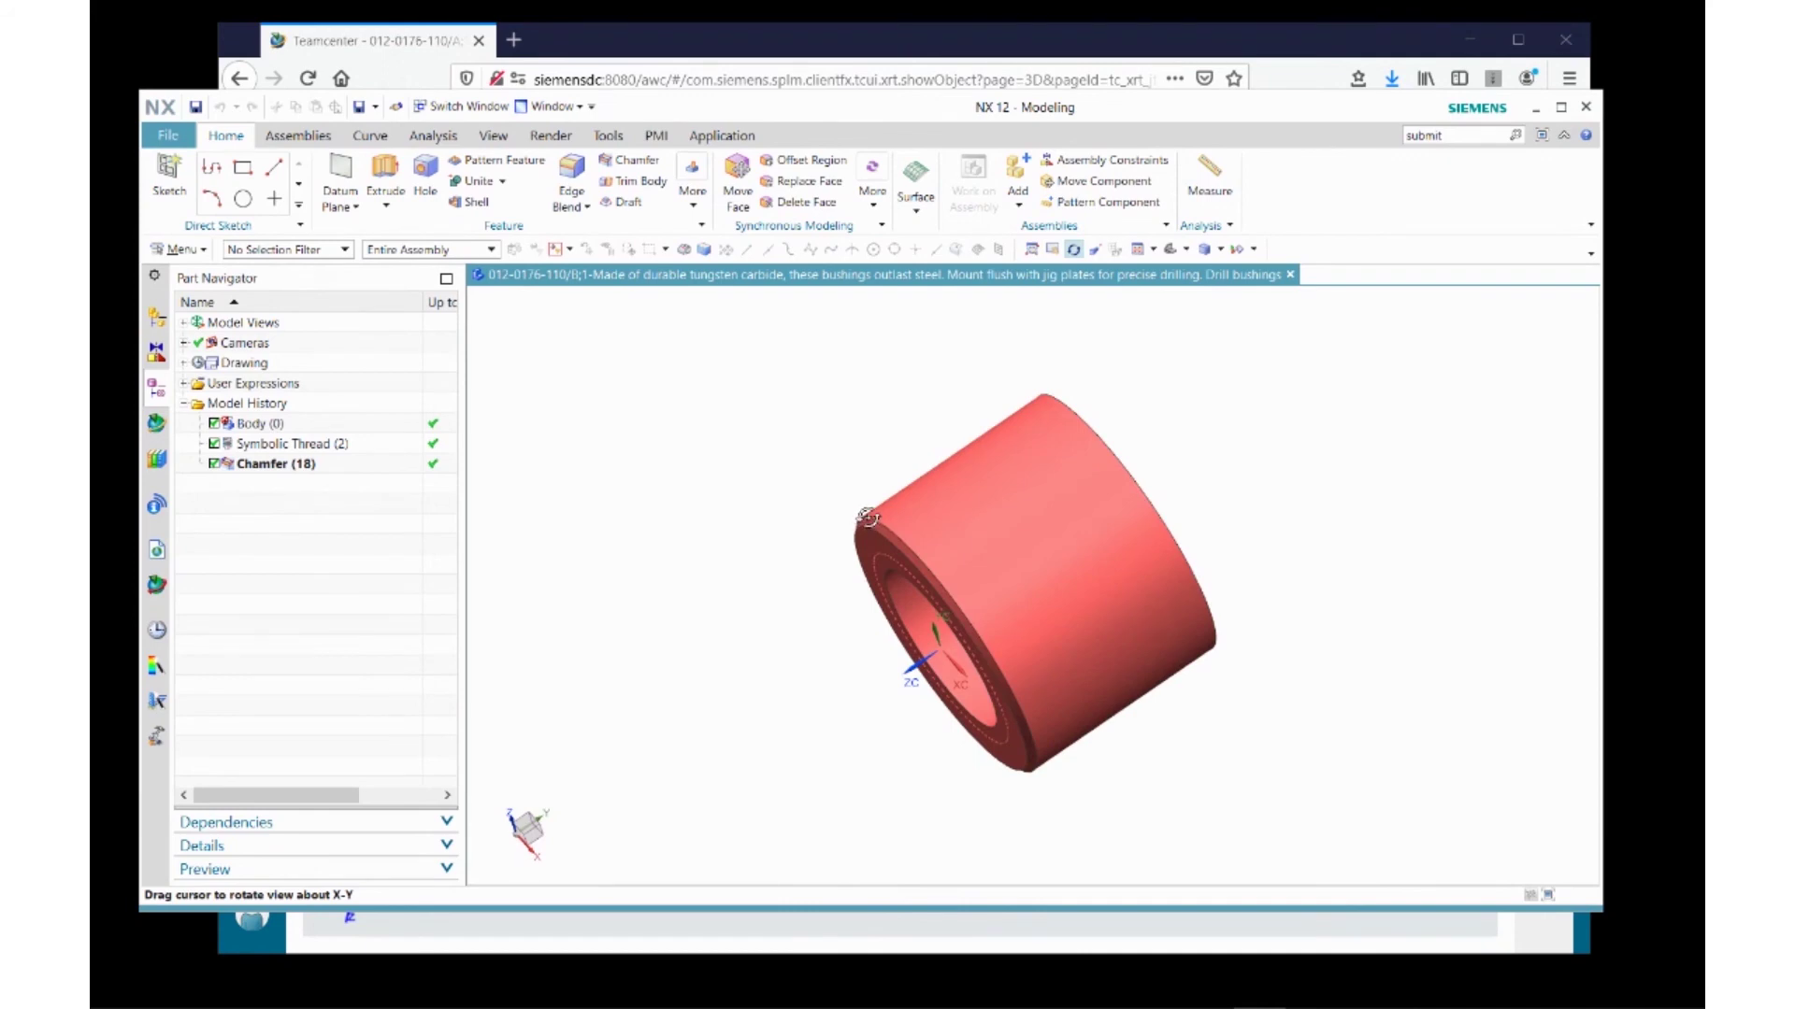
{"action": "scroll", "coordinate": [867, 517], "scroll_direction": "up", "scroll_amount": 5}
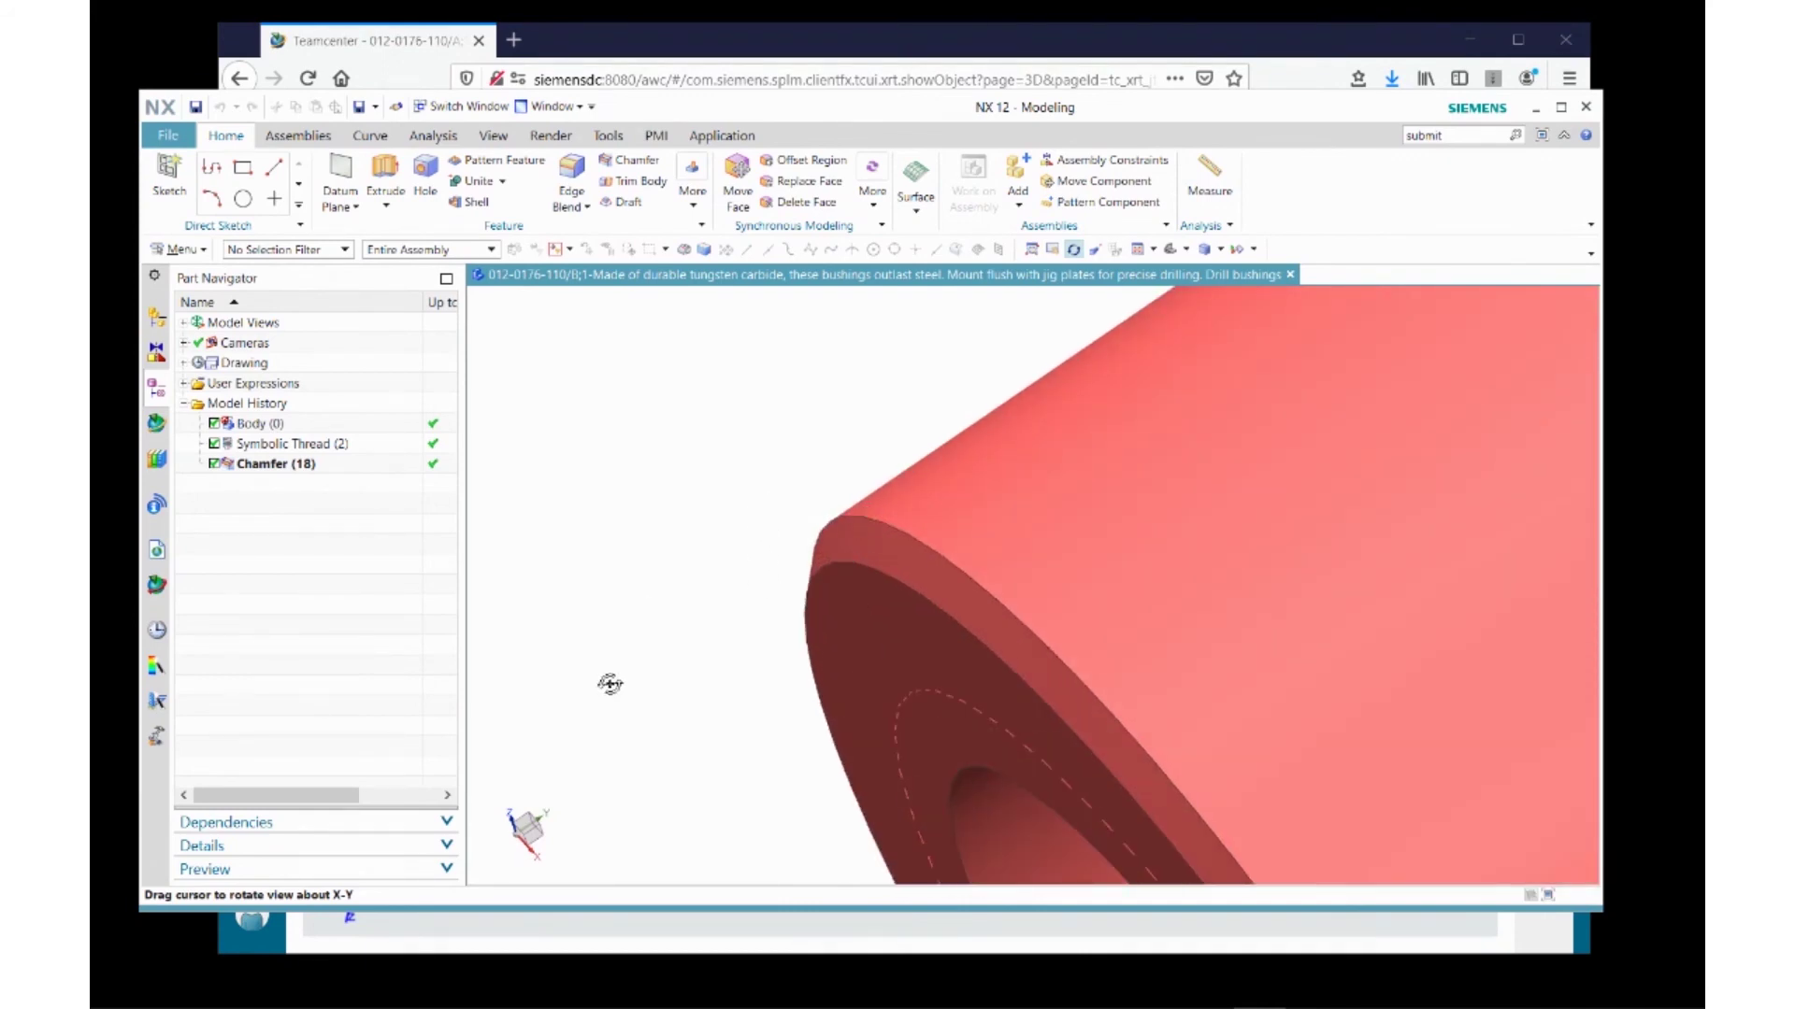
{"action": "left_click", "coordinate": [374, 951]}
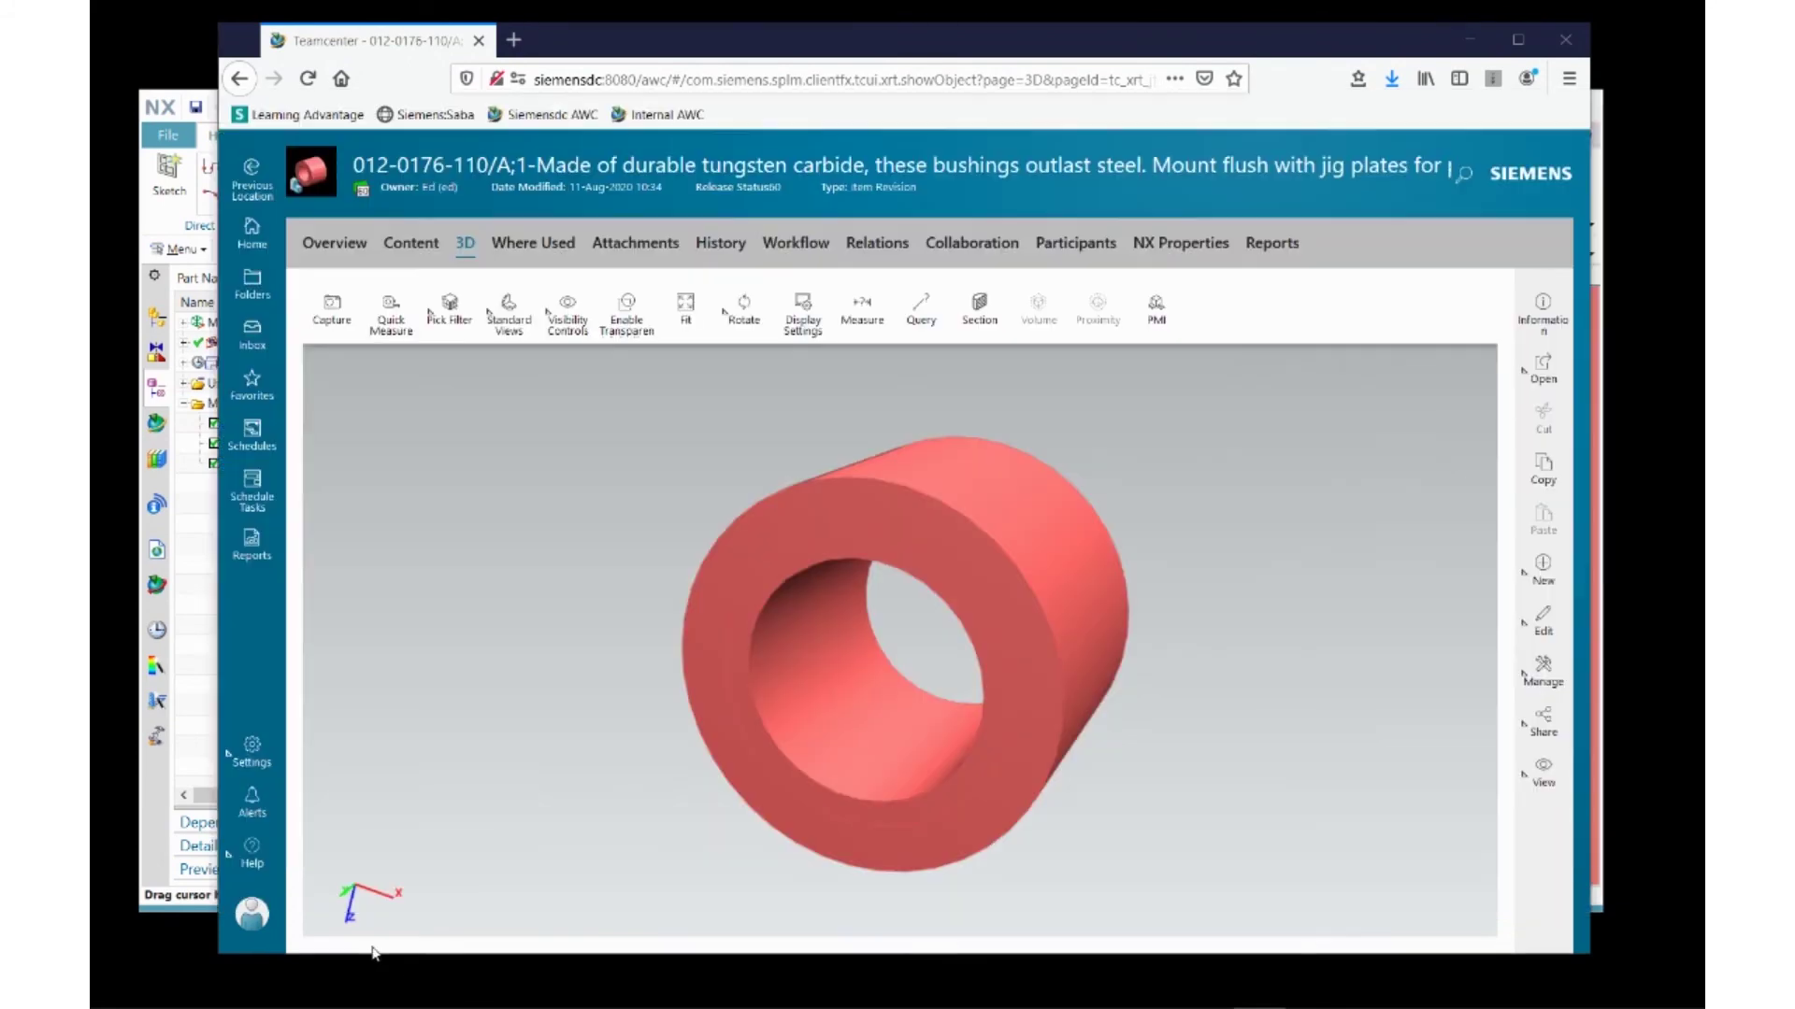
- Rerun the 0176 search from Home and open the revision B bushing item
{"action": "left_click", "coordinate": [252, 232]}
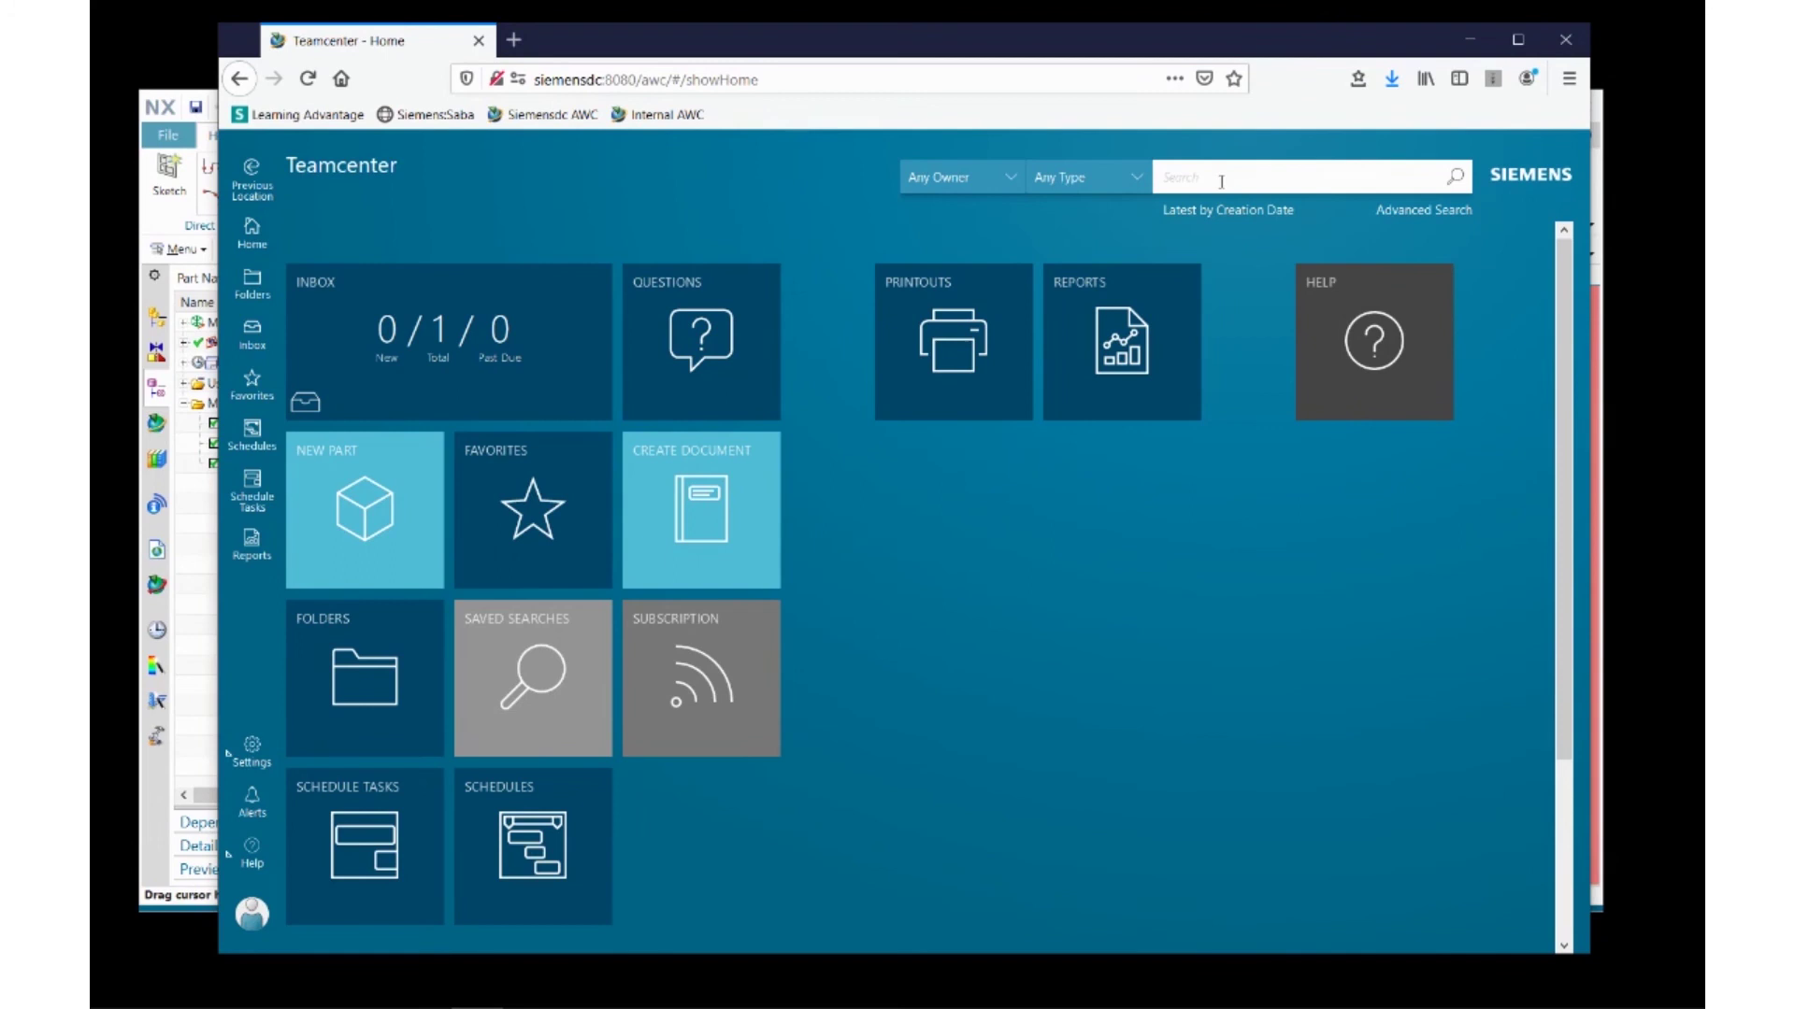
{"action": "left_click", "coordinate": [1220, 181]}
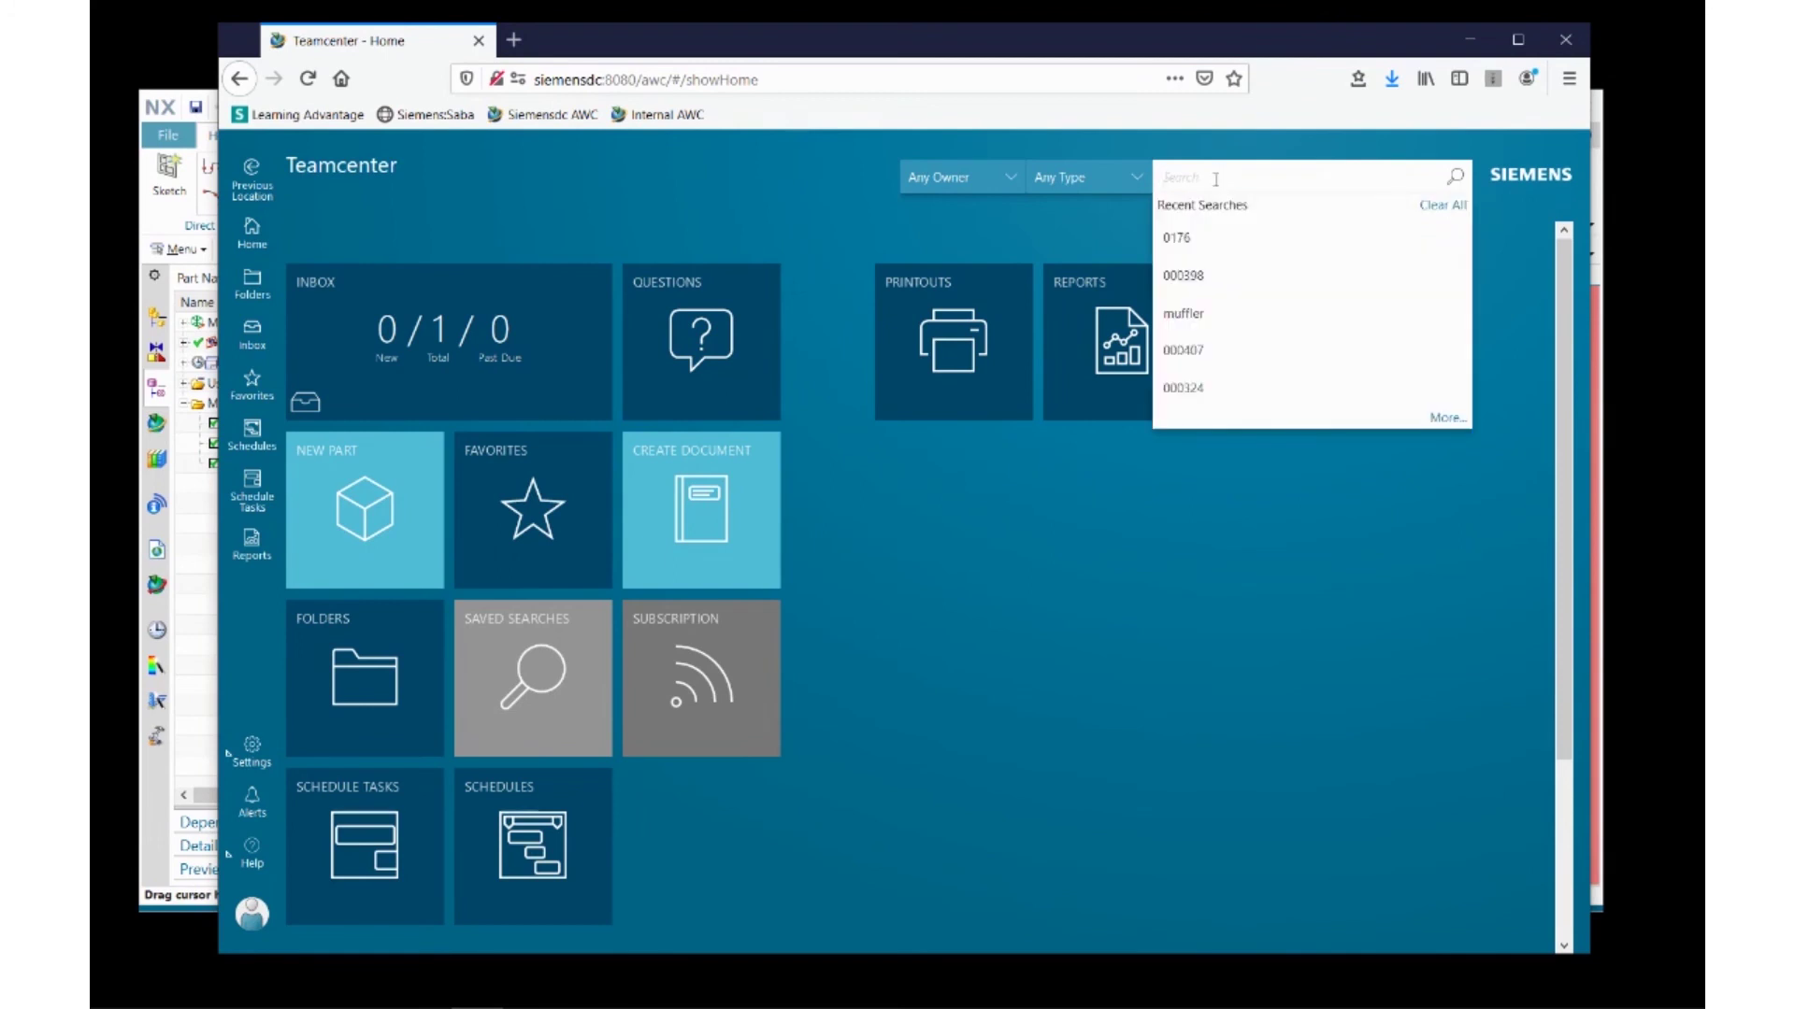
{"action": "left_click", "coordinate": [1194, 251]}
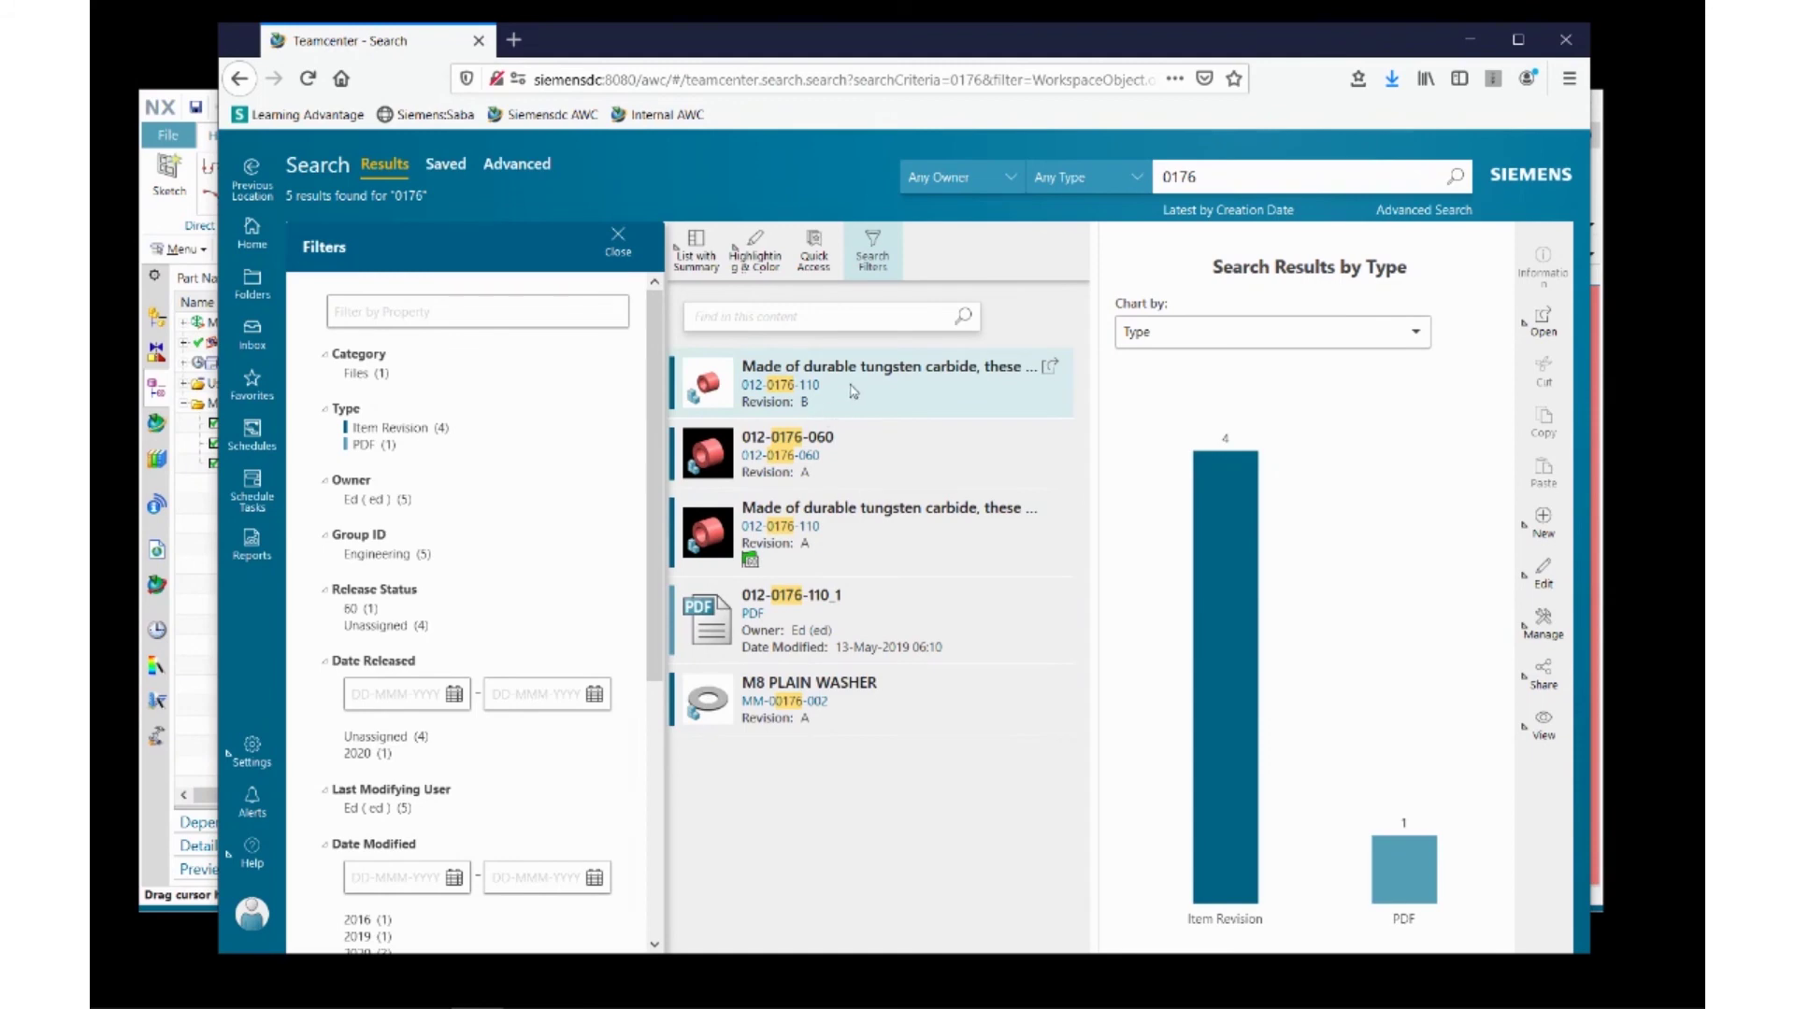
{"action": "left_click", "coordinate": [888, 398]}
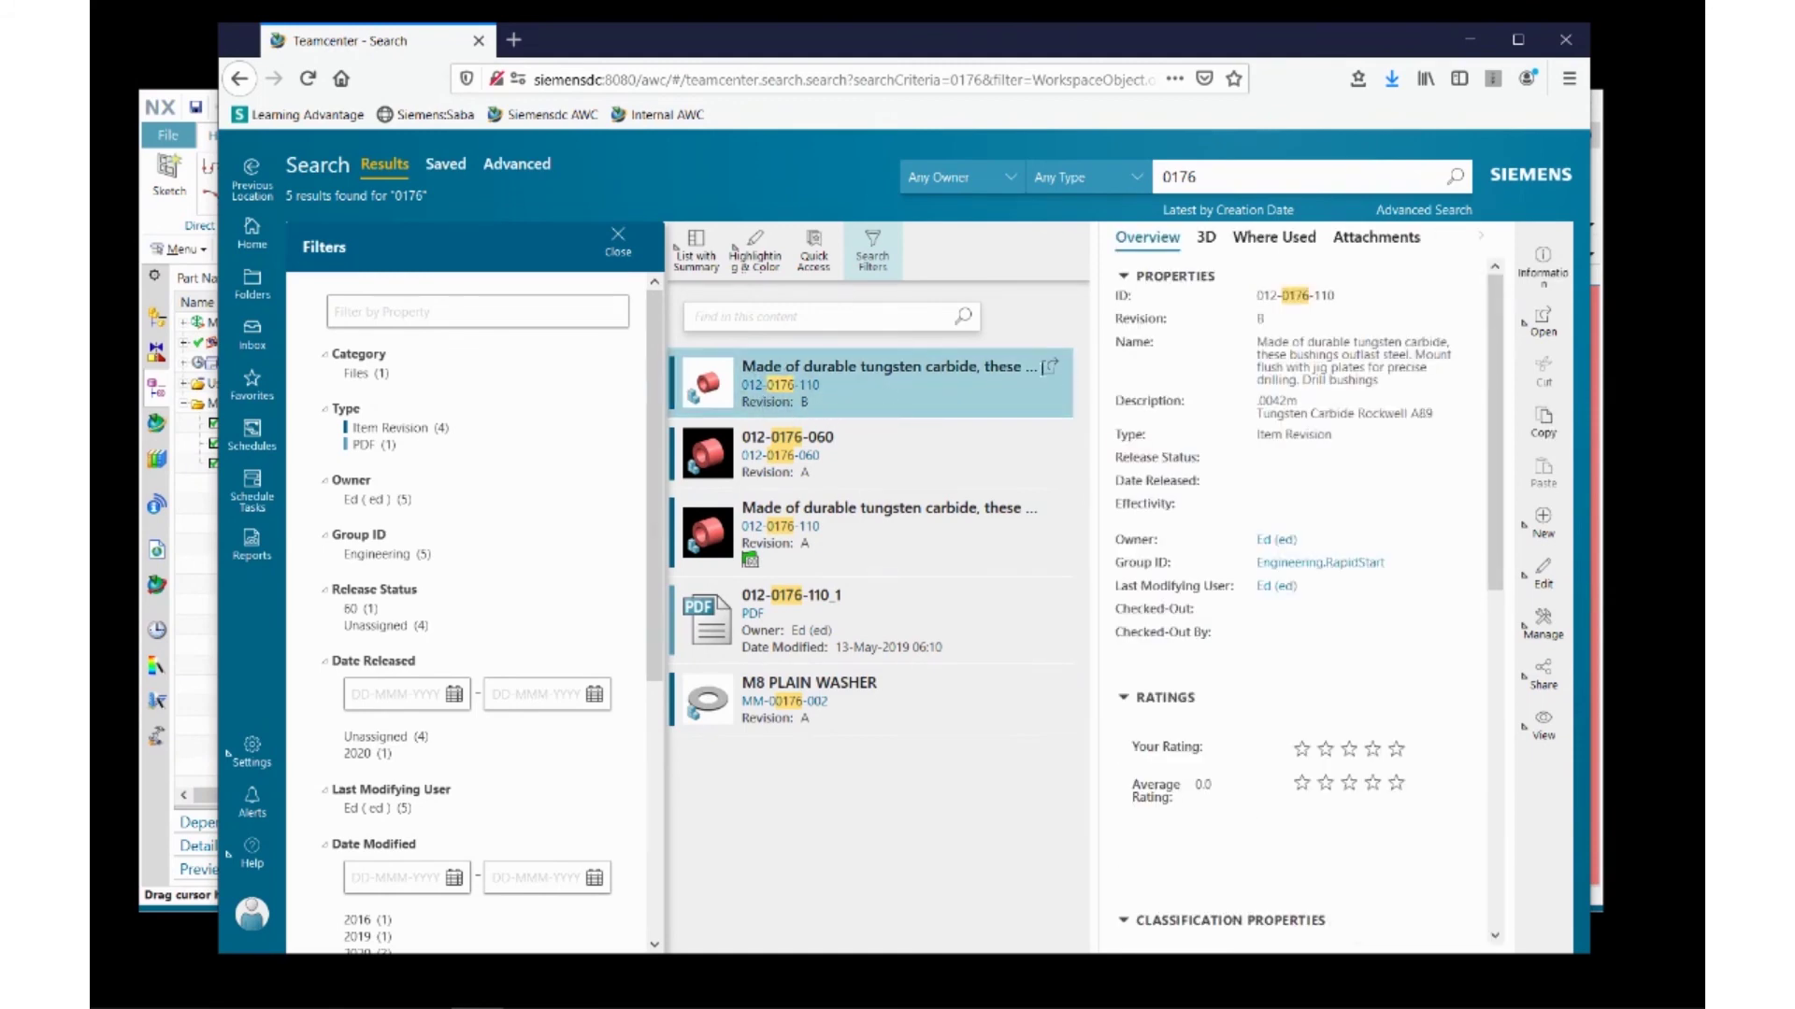
{"action": "left_click", "coordinate": [1051, 371]}
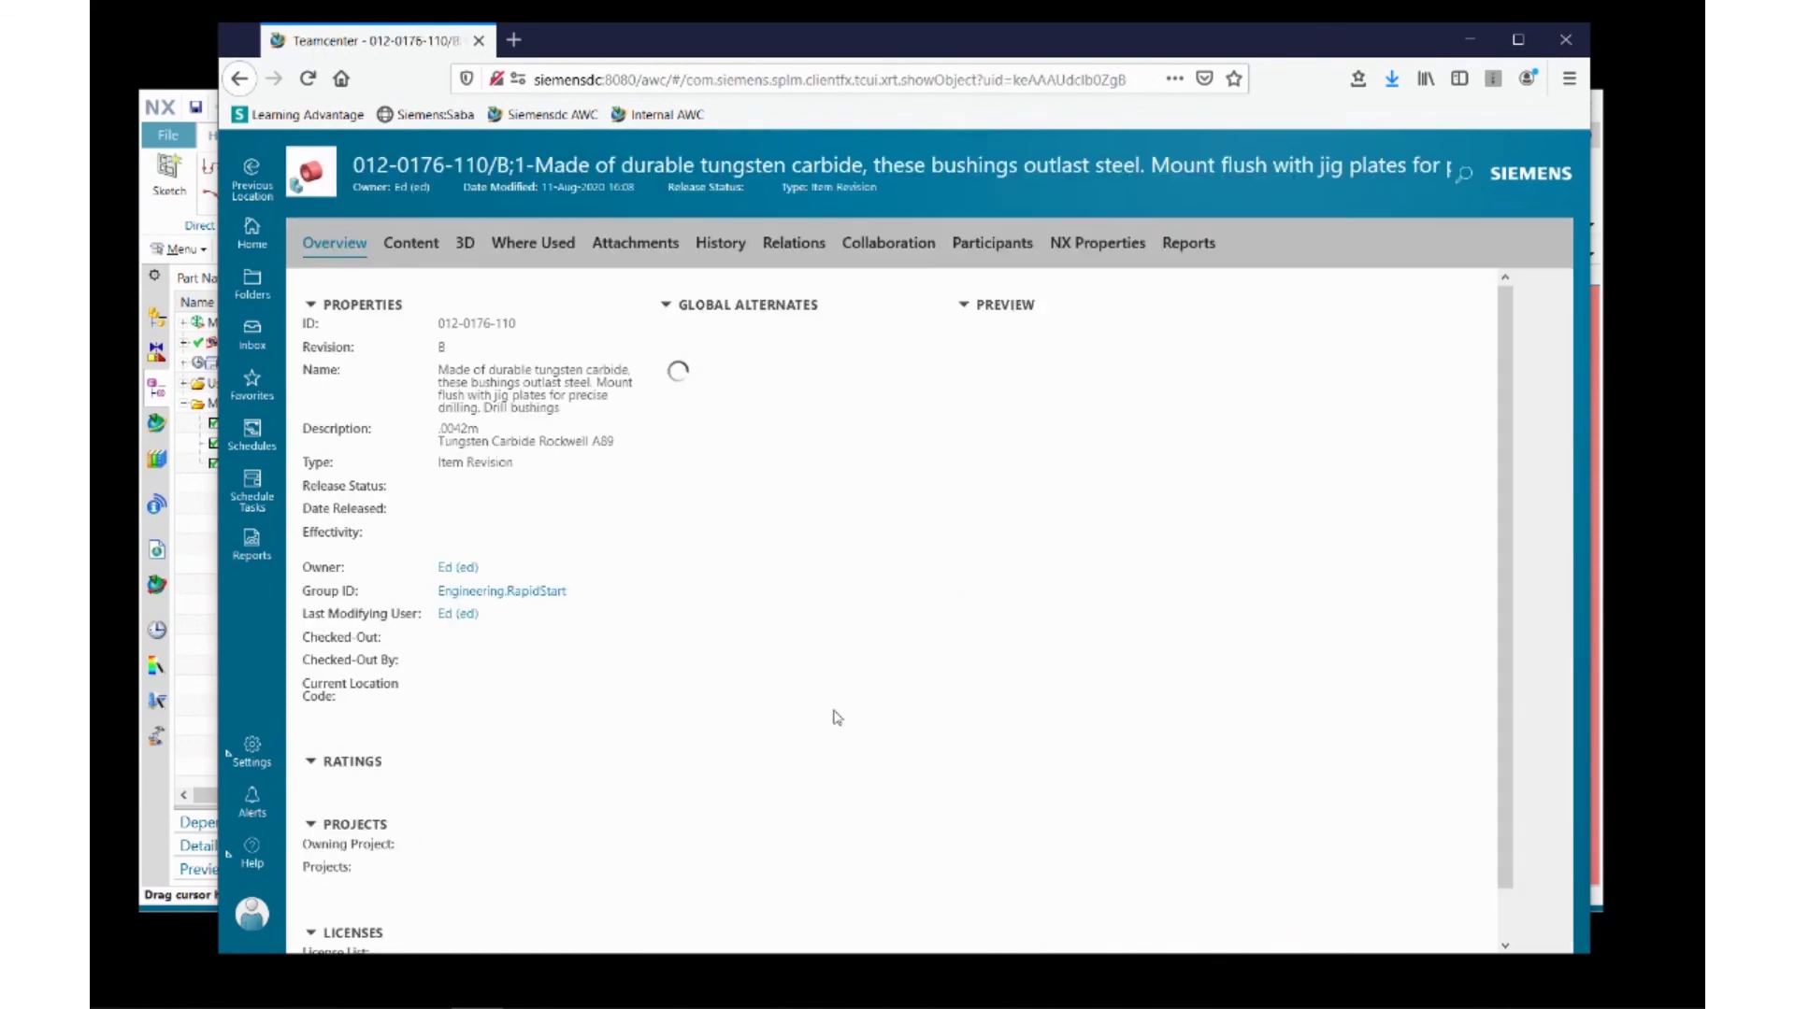
- Display revision B's 3D model and orbit it to check the bore and chamfer
{"action": "left_click", "coordinate": [465, 243]}
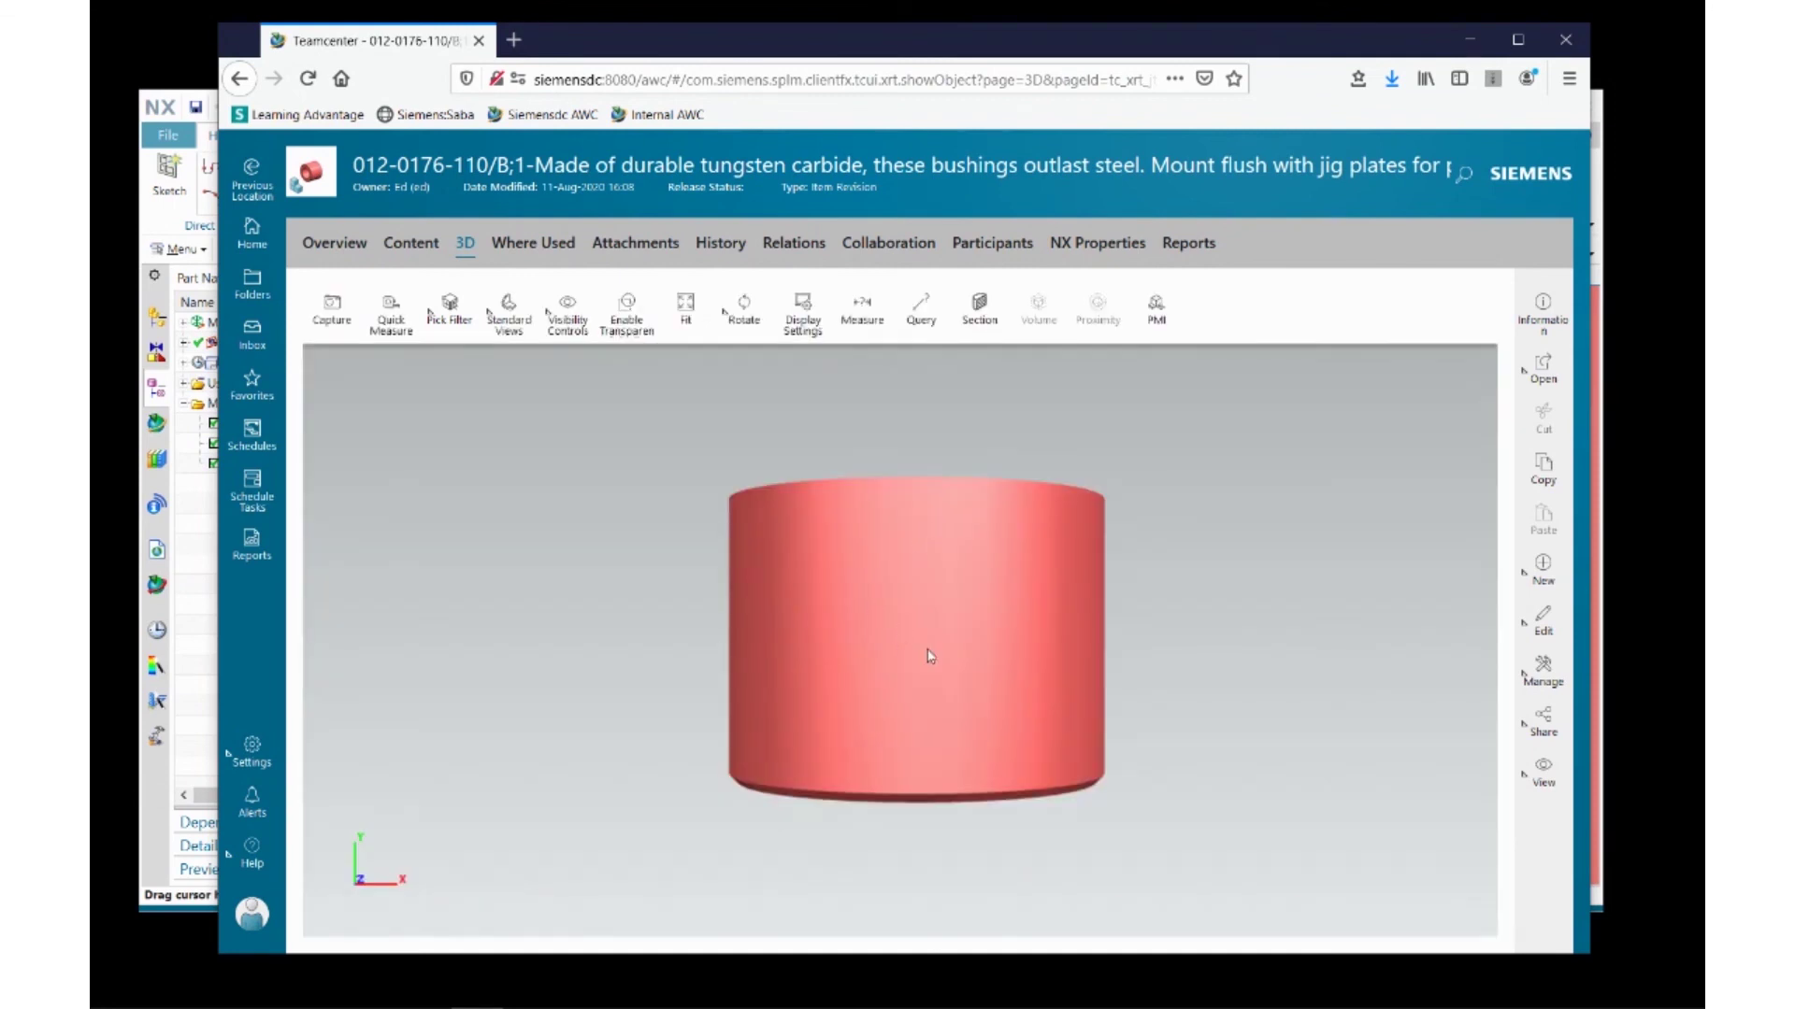
{"action": "left_click_drag", "start_coordinate": [931, 656], "coordinate": [1014, 626]}
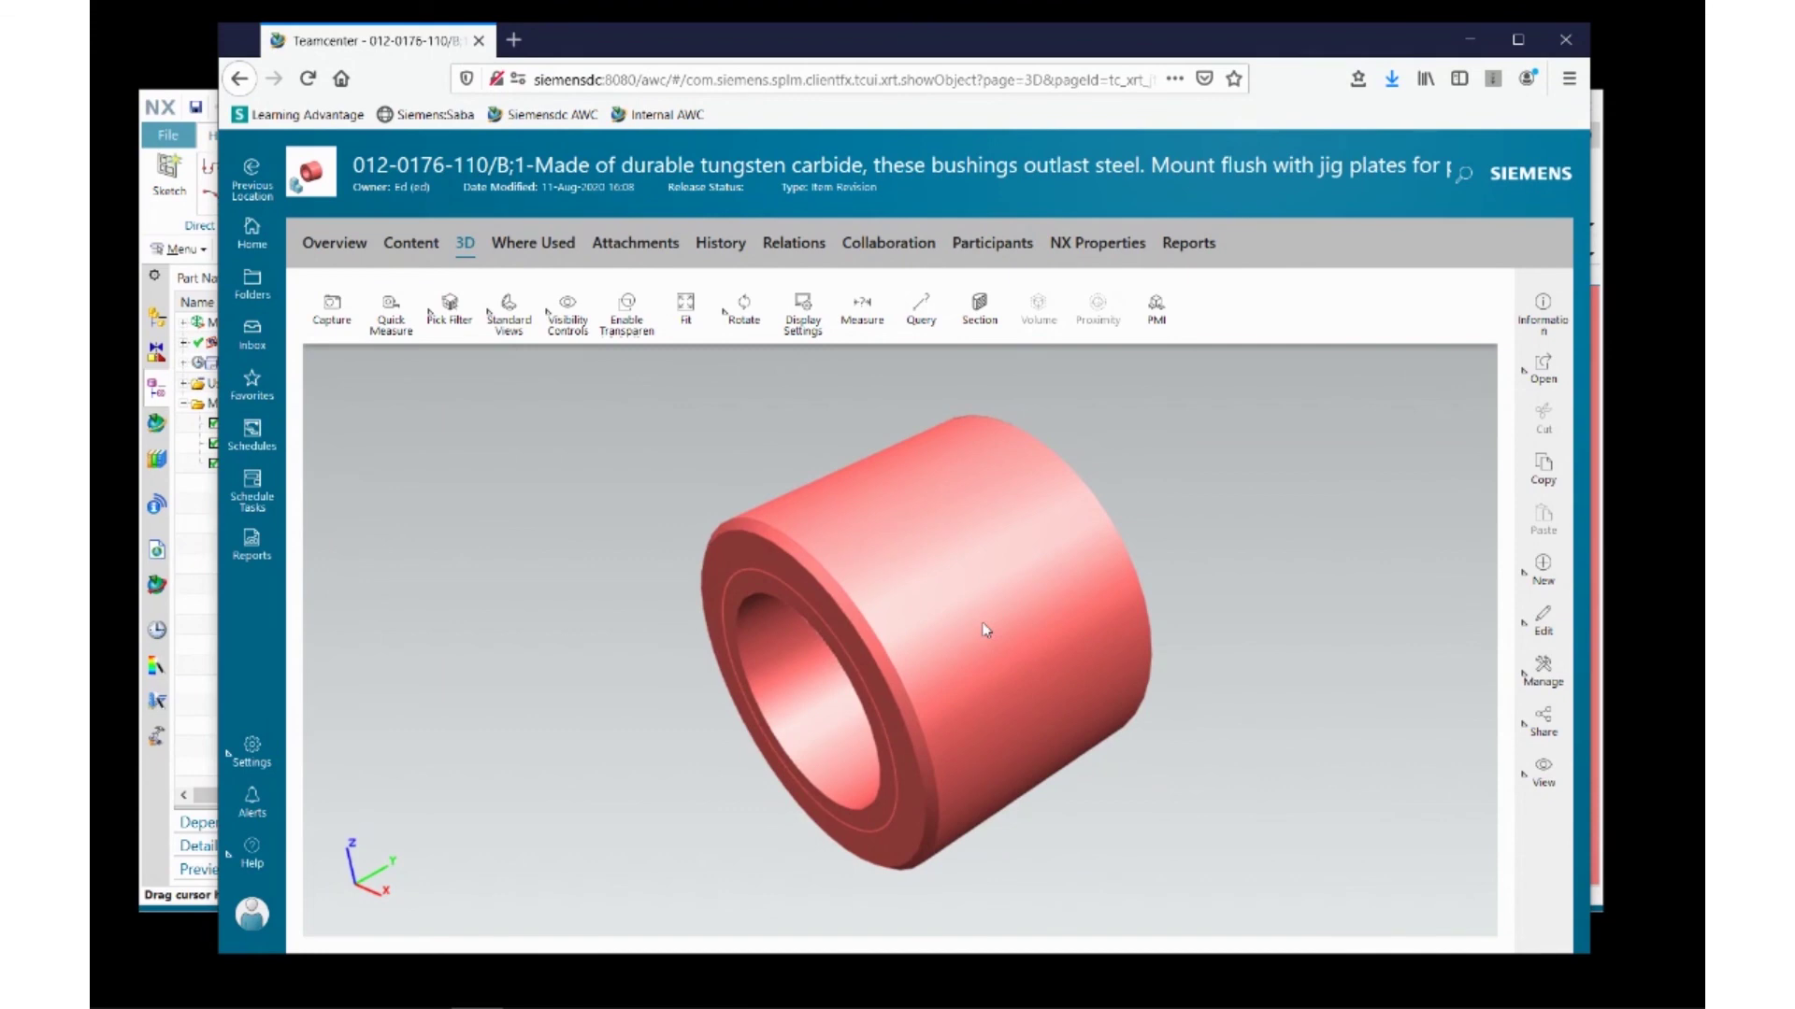
{"action": "mouse_move", "coordinate": [943, 638]}
{"action": "left_mouse_down"}
{"action": "mouse_move", "coordinate": [985, 589]}
{"action": "mouse_move", "coordinate": [978, 633]}
{"action": "left_mouse_up"}
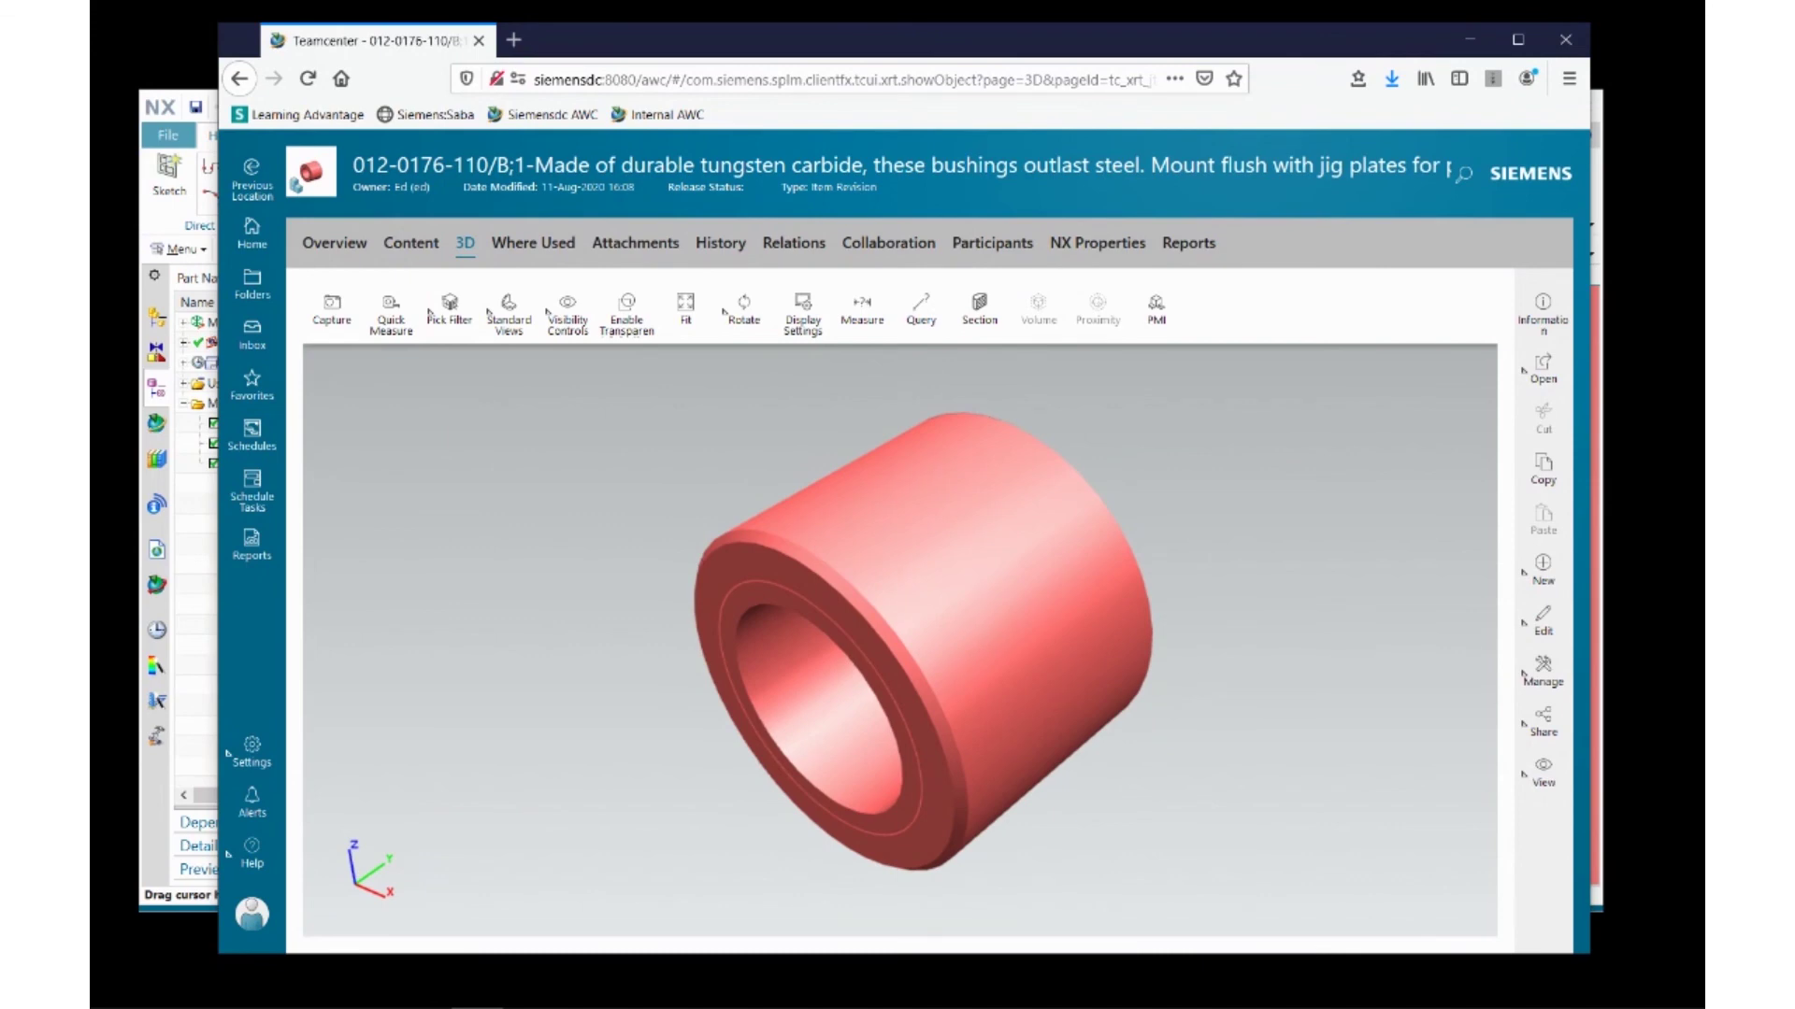